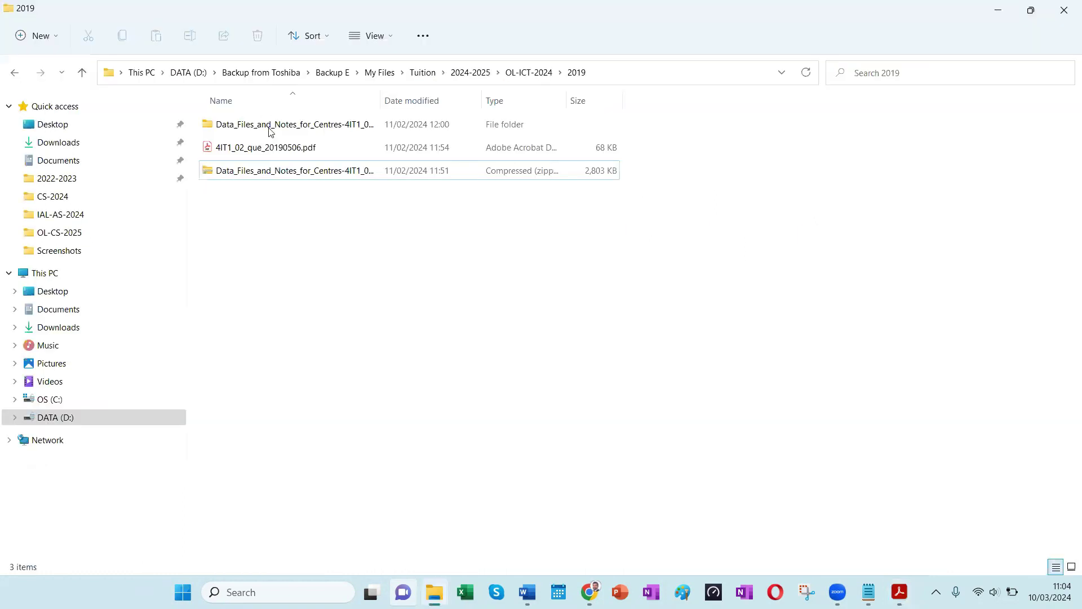
# Browse the extracted June 2019 data files folder down to the OFFICE 2007 folder inside Data files
pyautogui.click(270, 133)
pyautogui.doubleClick(286, 133)
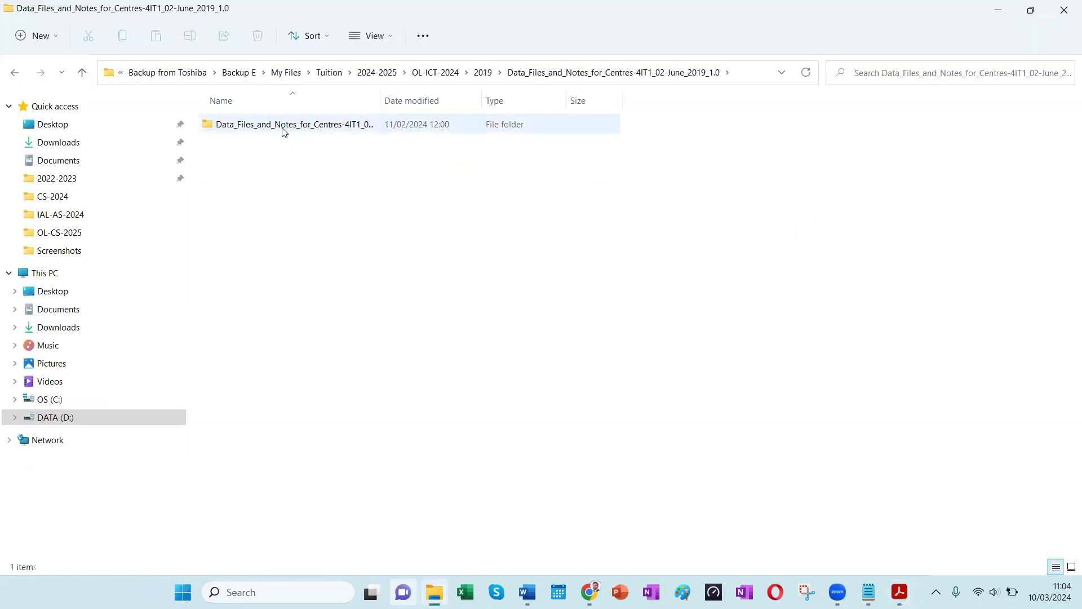
pyautogui.doubleClick(282, 129)
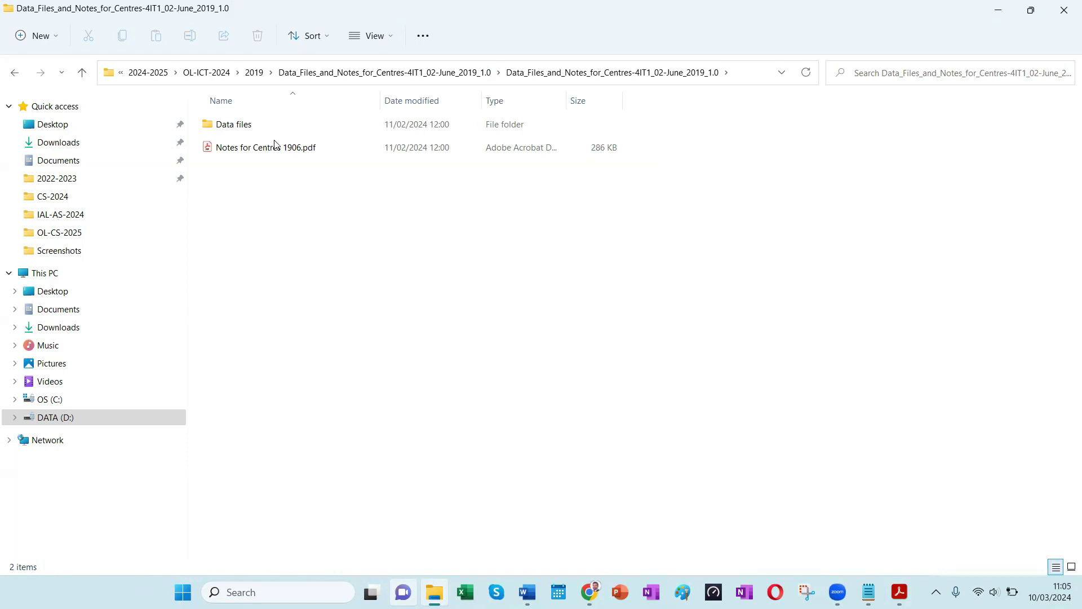
pyautogui.doubleClick(254, 126)
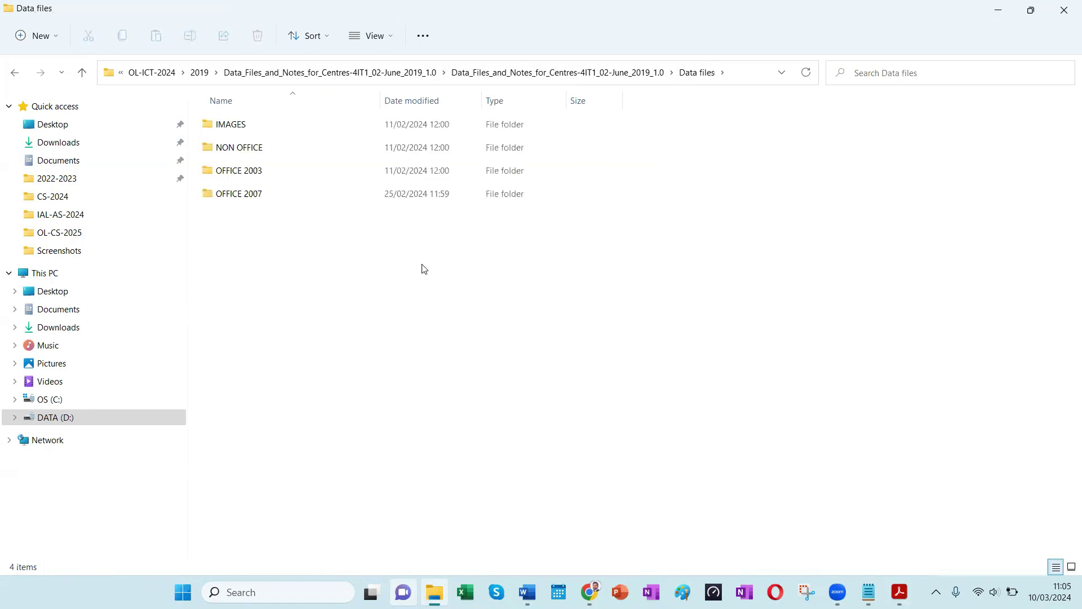
pyautogui.doubleClick(255, 195)
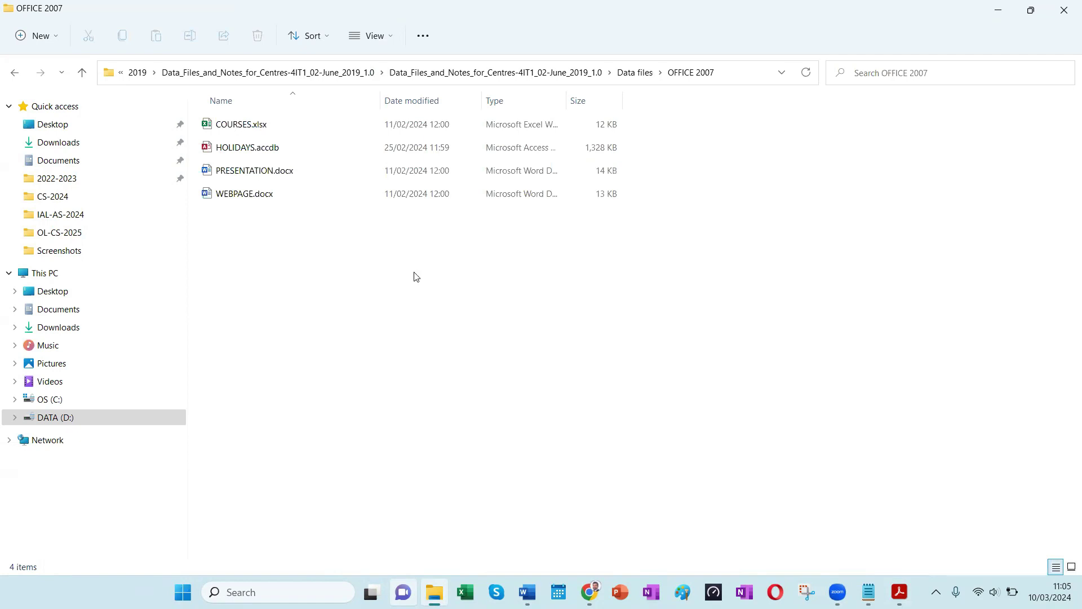
# Return from the OFFICE 2007 folder to the main 2019 folder
pyautogui.press('BackSpace')
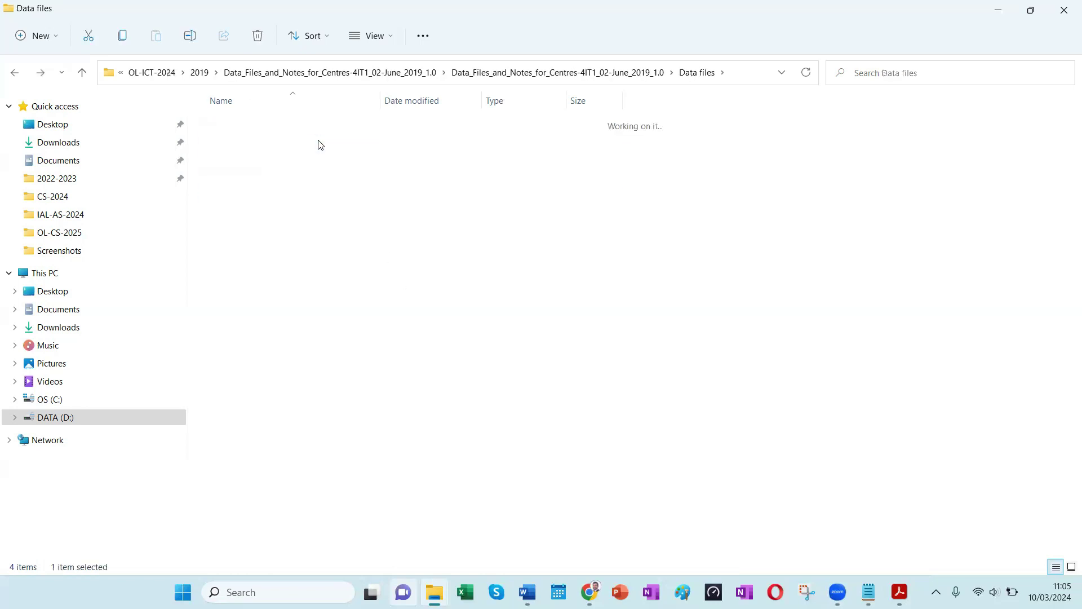
pyautogui.press('BackSpace')
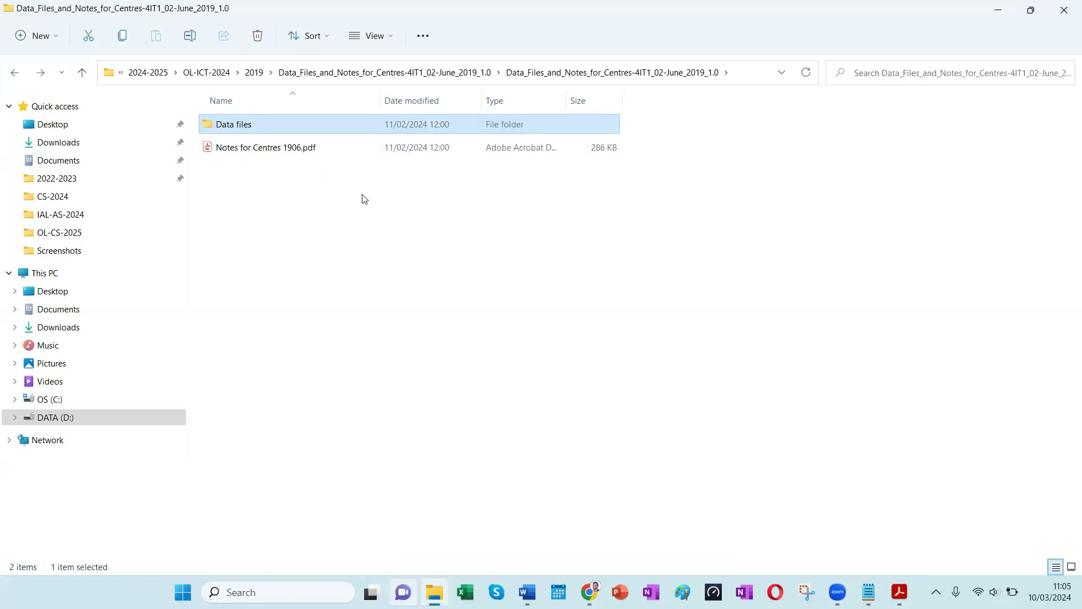
pyautogui.press('BackSpace')
pyautogui.click(387, 230)
pyautogui.press('BackSpace')
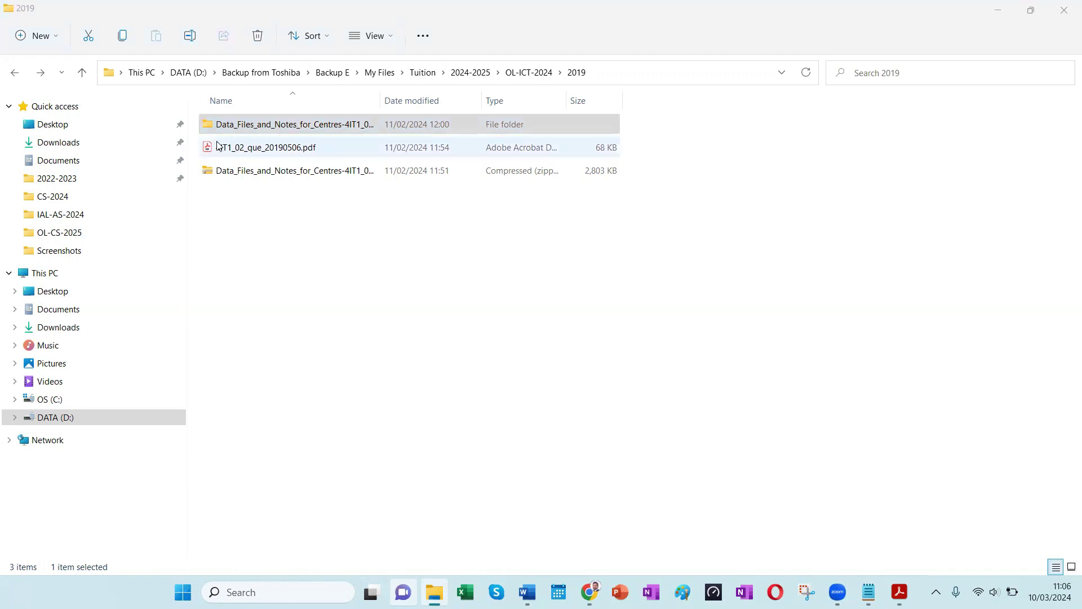
# Look inside the nested Data_Files_and_Notes_for_Centres folder and go back up to the 2019 folder
pyautogui.click(253, 133)
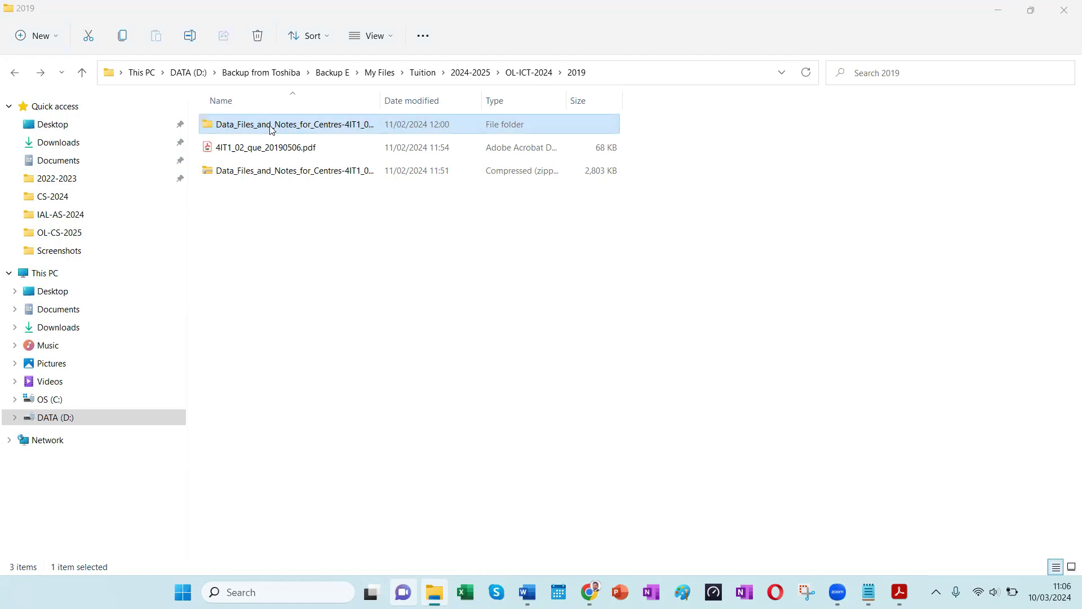
pyautogui.doubleClick(271, 125)
pyautogui.doubleClick(242, 125)
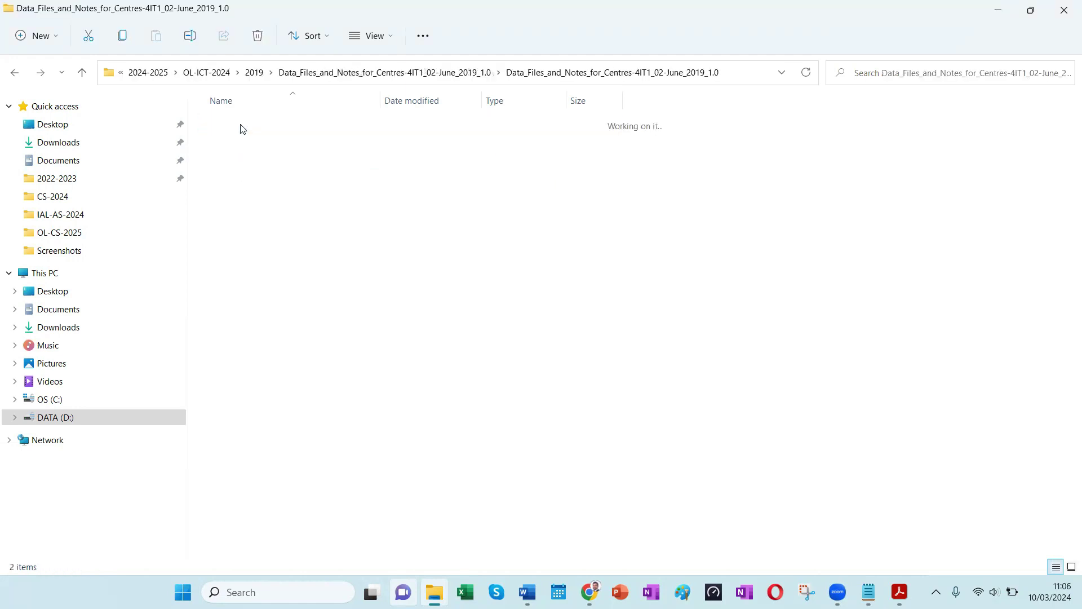
pyautogui.press('BackSpace')
pyautogui.press('BackSpace')
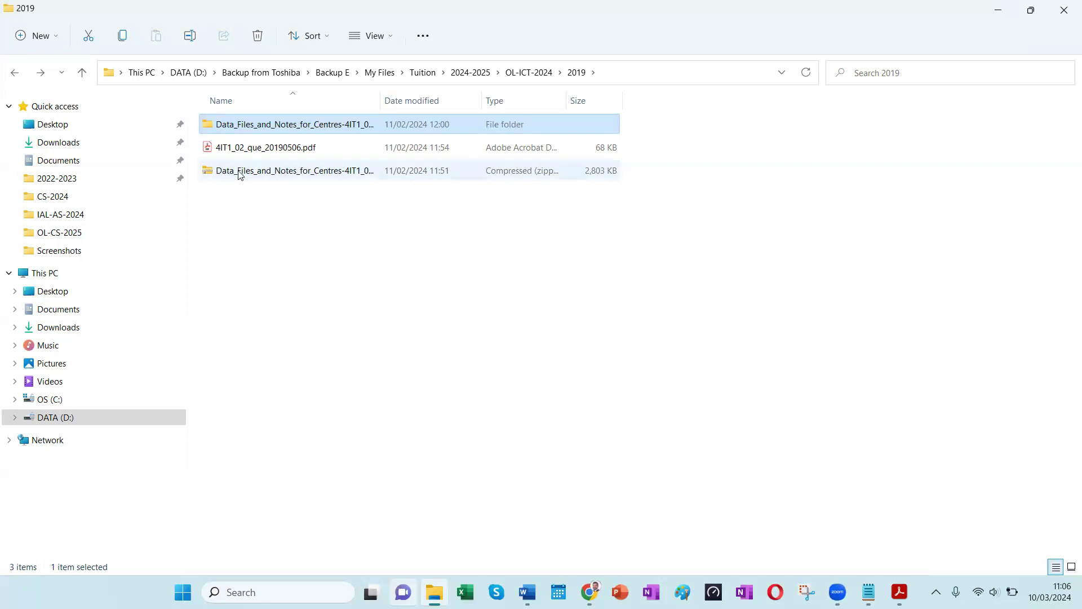
pyautogui.click(237, 175)
pyautogui.rightClick(240, 175)
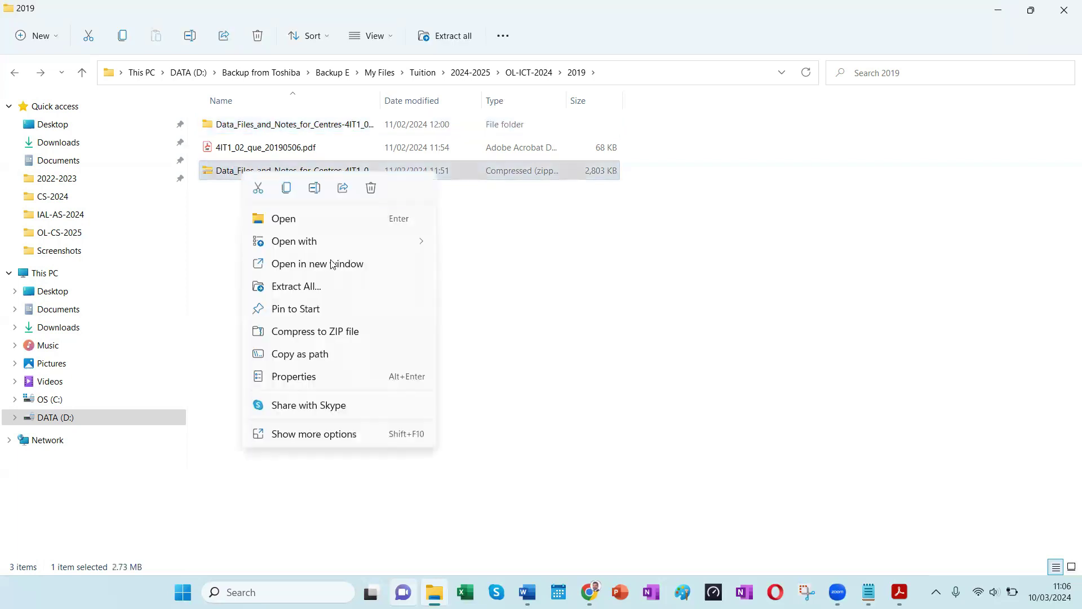
pyautogui.click(688, 268)
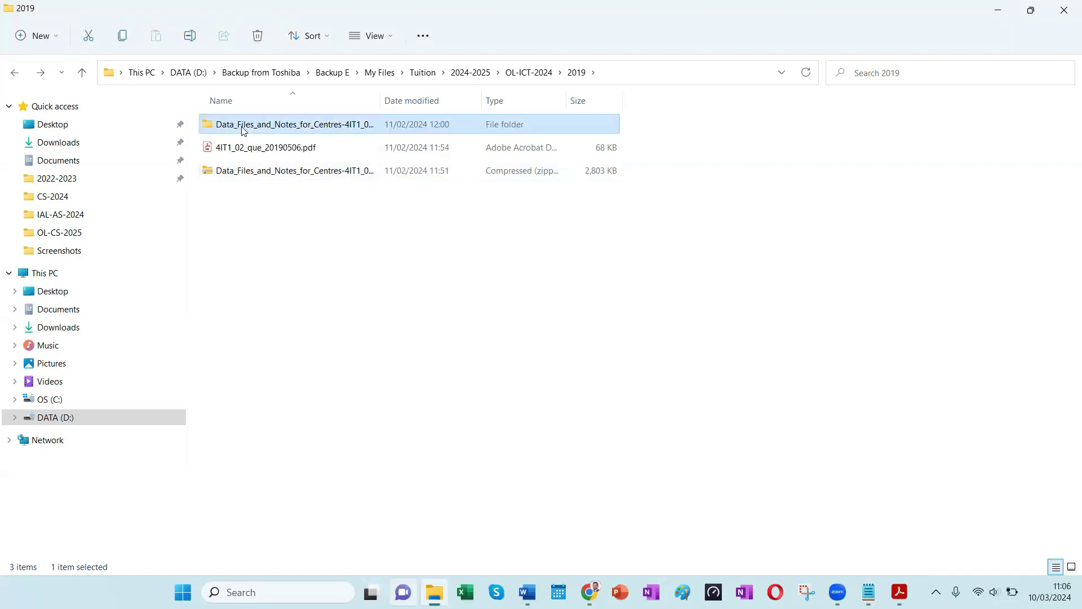
# Open Data files within the extracted folder, look into its IMAGES folder and return to Data files
pyautogui.doubleClick(243, 131)
pyautogui.doubleClick(248, 130)
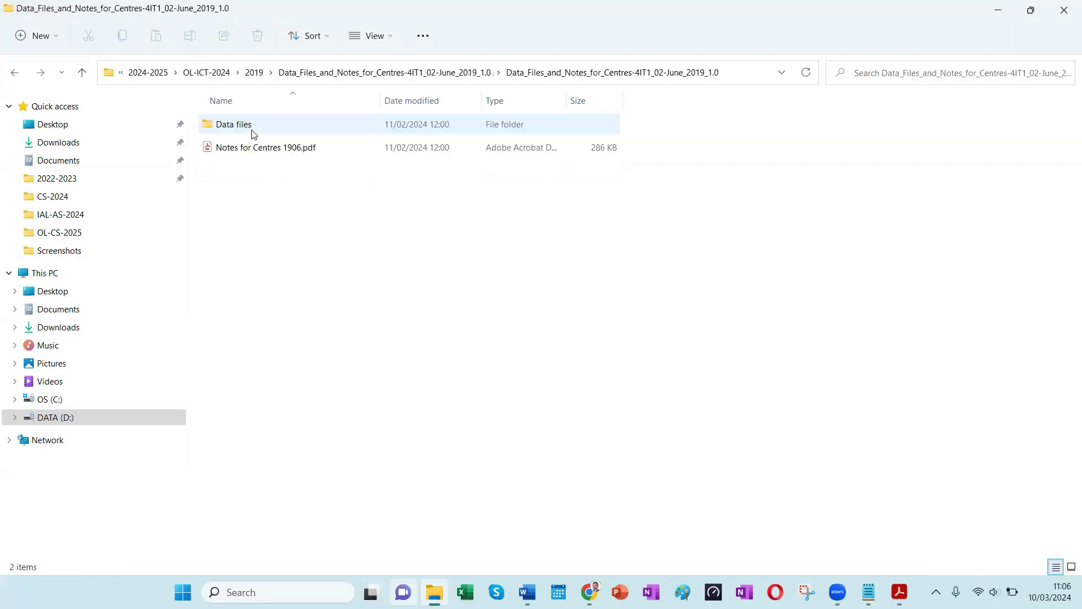
pyautogui.doubleClick(237, 131)
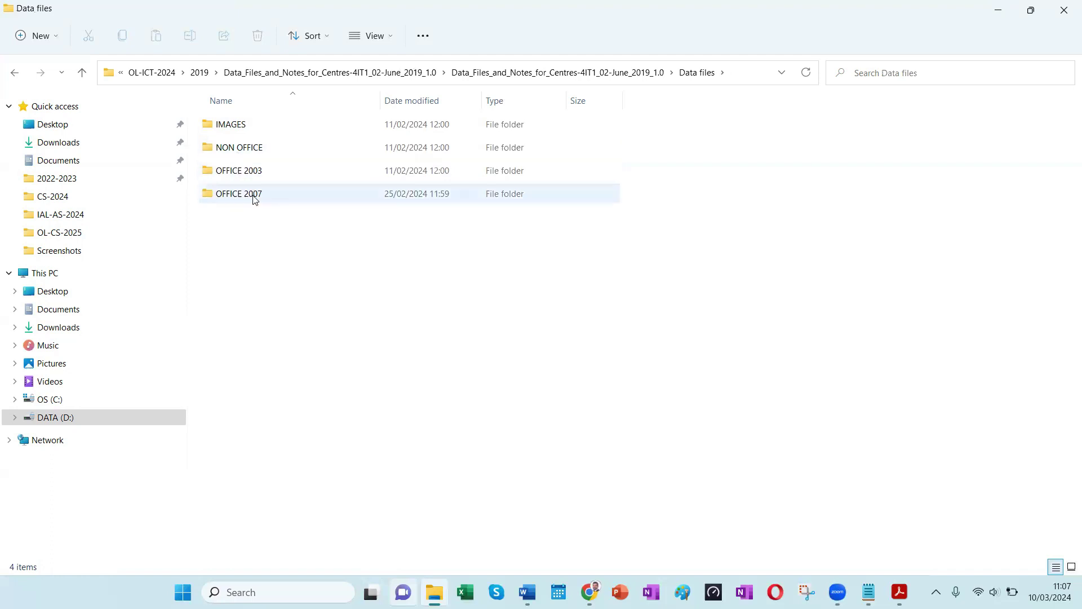
pyautogui.click(230, 129)
pyautogui.doubleClick(228, 130)
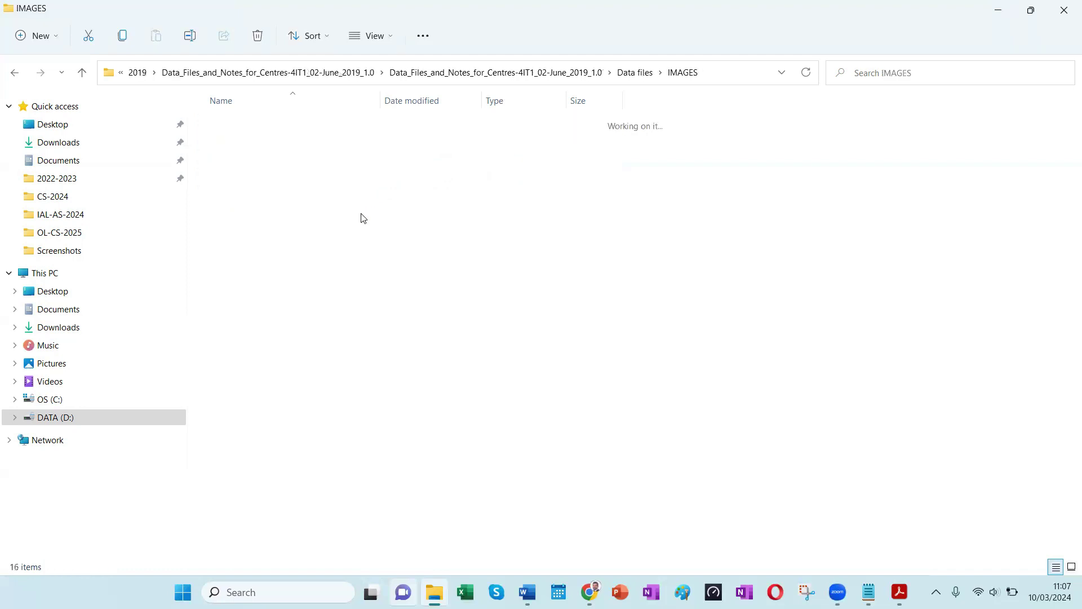
pyautogui.hotkey('alt', 'Left')
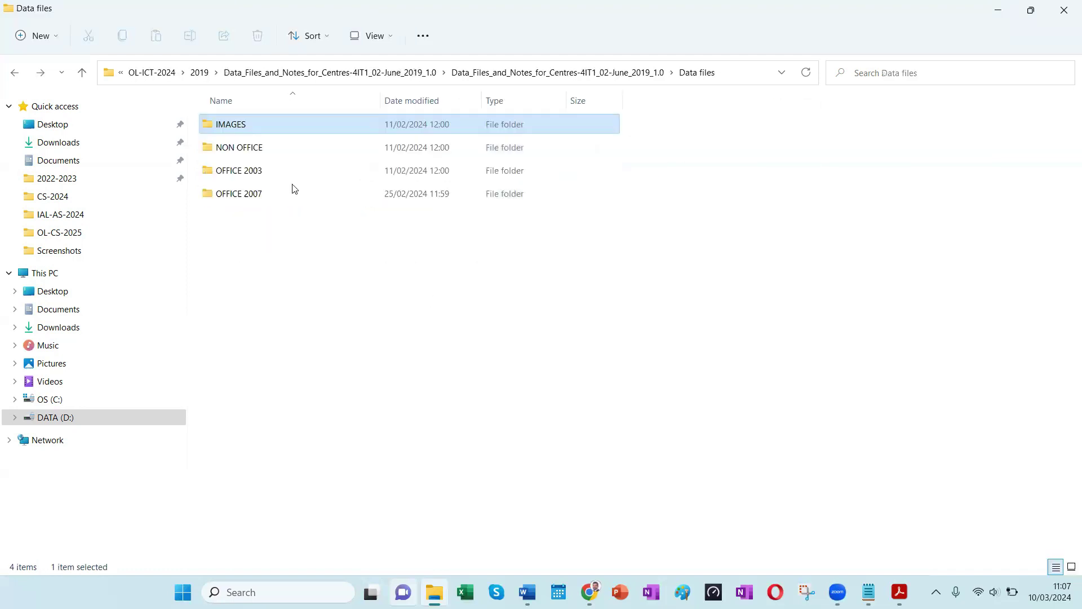
# Open PRESENTATION.docx from the OFFICE 2007 folder, enable editing and look through its text
pyautogui.doubleClick(254, 196)
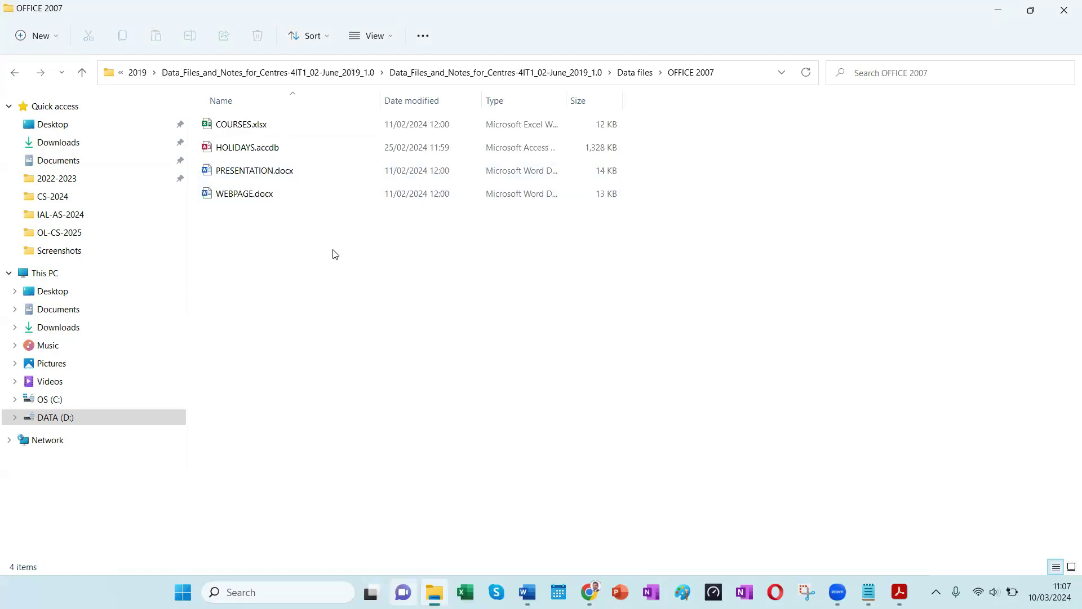
pyautogui.hotkey('alt', 'Tab')
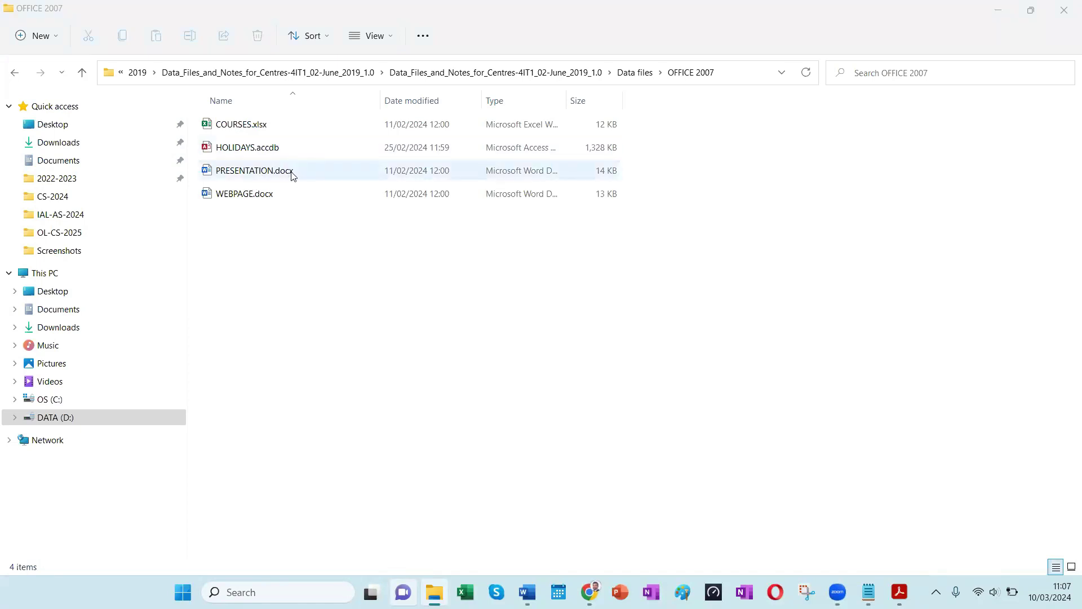
pyautogui.doubleClick(257, 175)
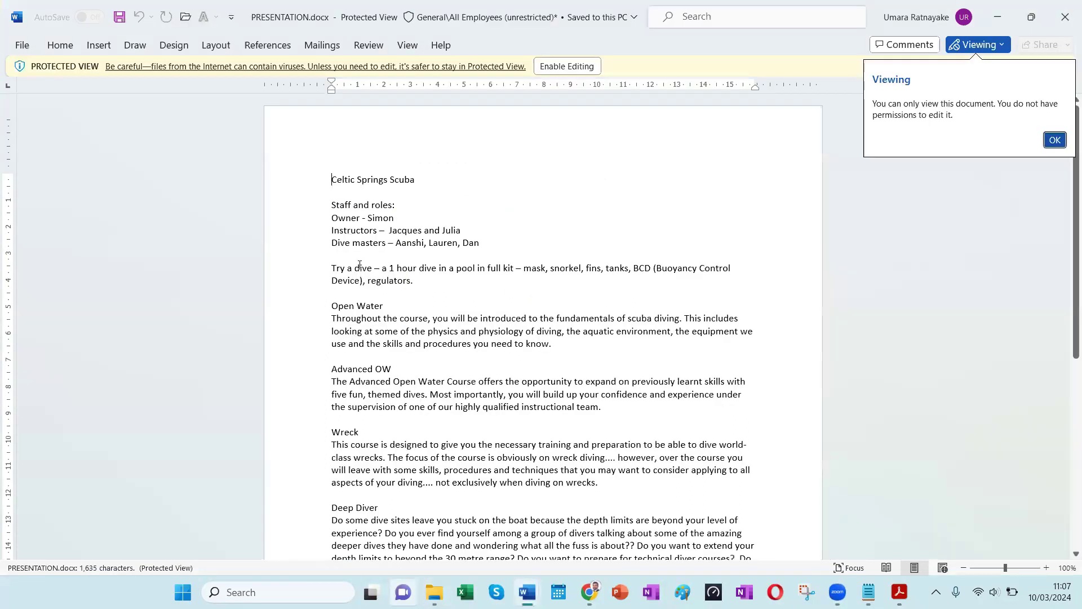
pyautogui.click(567, 66)
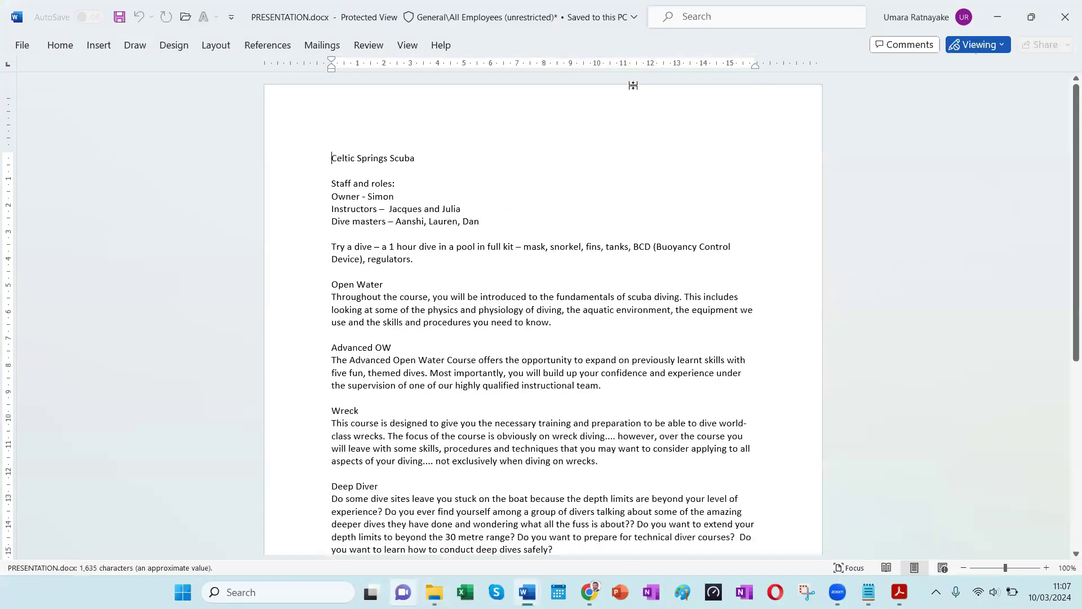
pyautogui.scroll(-4, 1067, 376)
pyautogui.scroll(-7, 1067, 375)
pyautogui.scroll(10, 1067, 338)
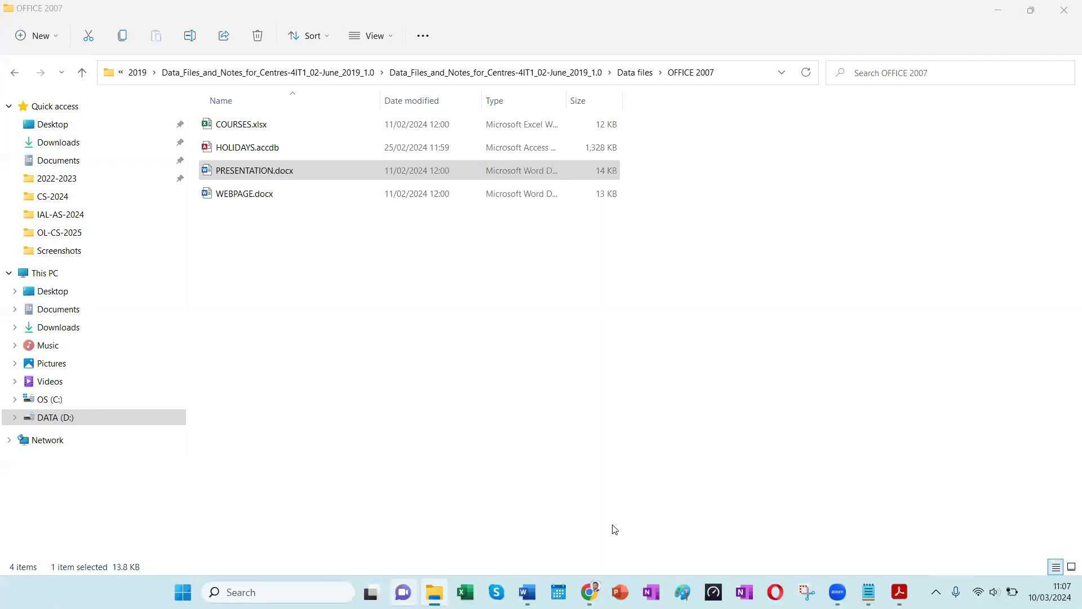
# Switch to Acrobat and read the question paper's candidate instructions, data files table, company contact details and house style
pyautogui.click(902, 589)
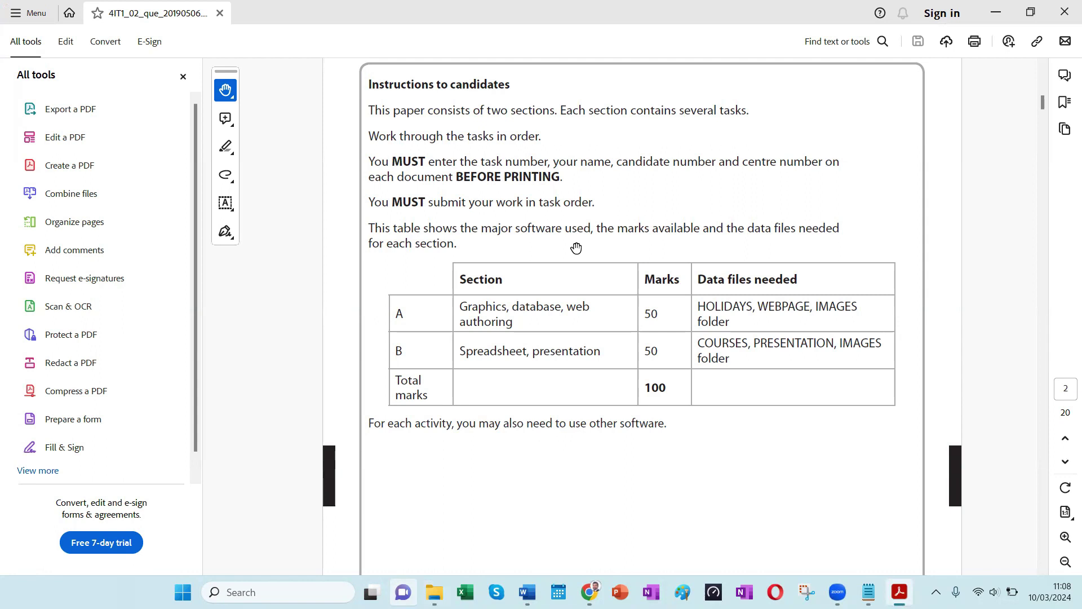
pyautogui.scroll(-2, 544, 211)
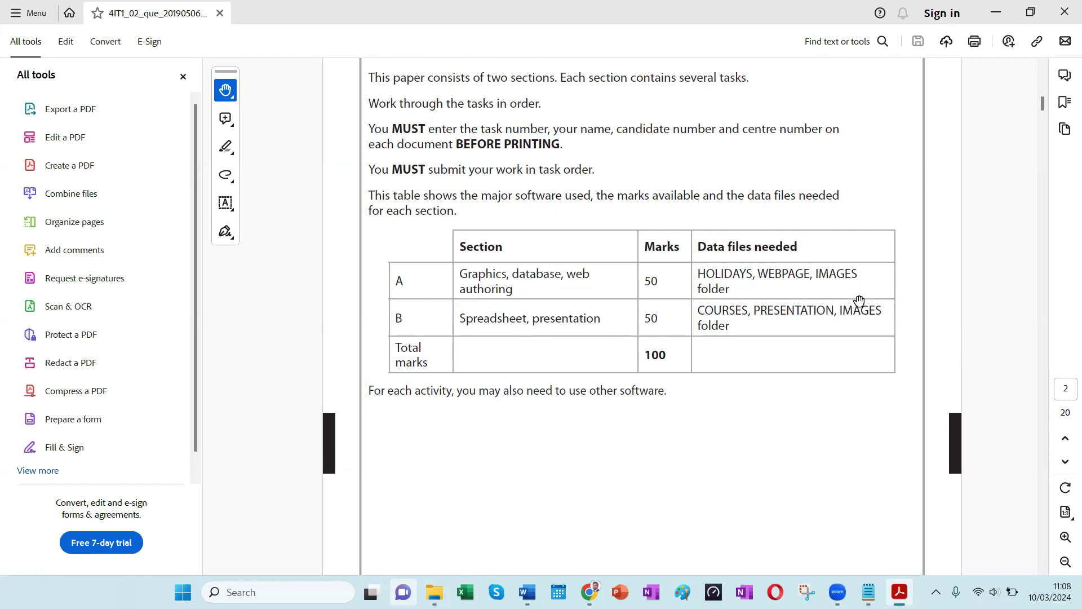
pyautogui.scroll(-10, 543, 399)
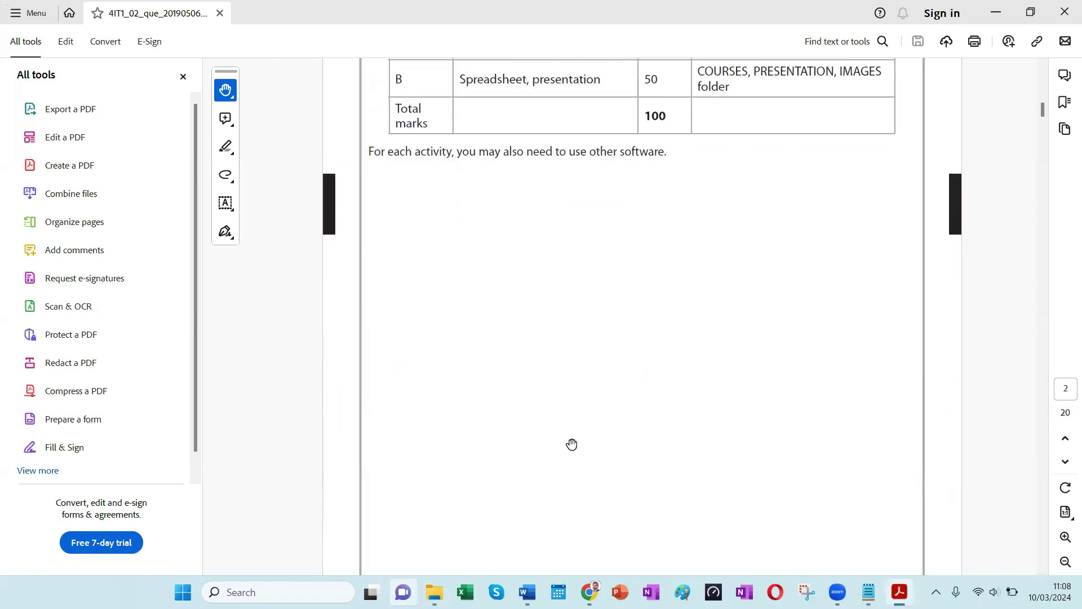
pyautogui.scroll(-10, 550, 323)
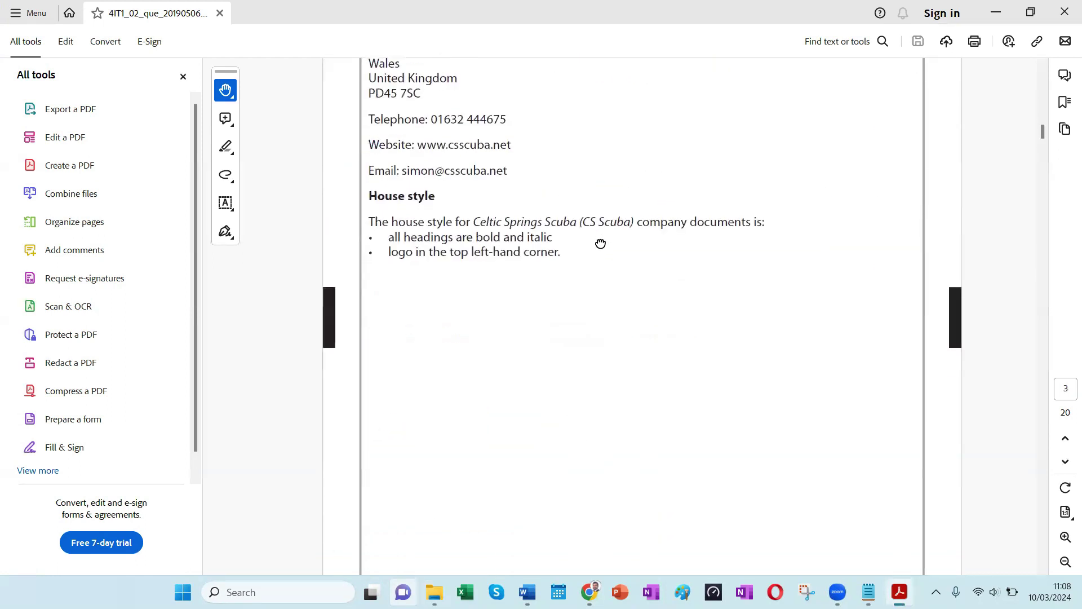
pyautogui.scroll(3, 584, 305)
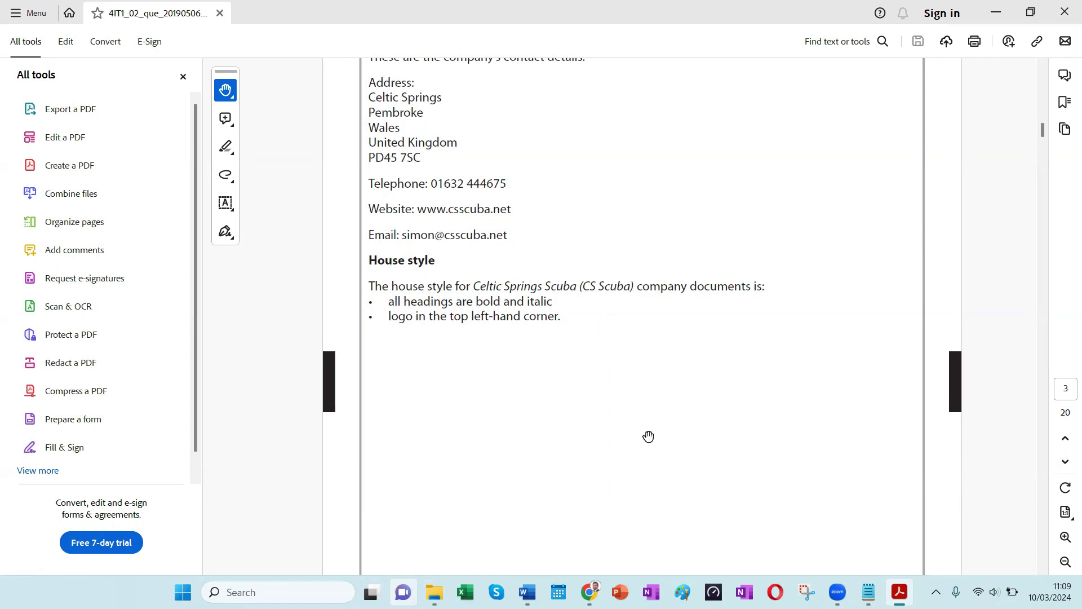
# Read on past the house style to the Task A1 instructions in Section A of the question paper
pyautogui.moveTo(564, 422); pyautogui.dragTo(565, 280)
pyautogui.scroll(-3, 581, 293)
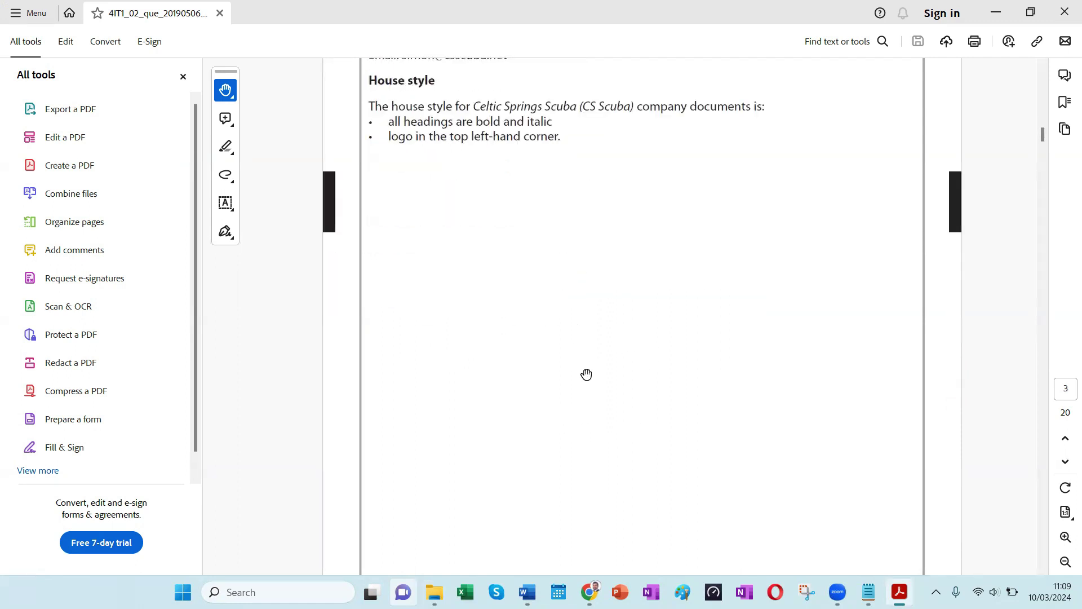
pyautogui.scroll(-8, 535, 254)
pyautogui.scroll(-3, 557, 417)
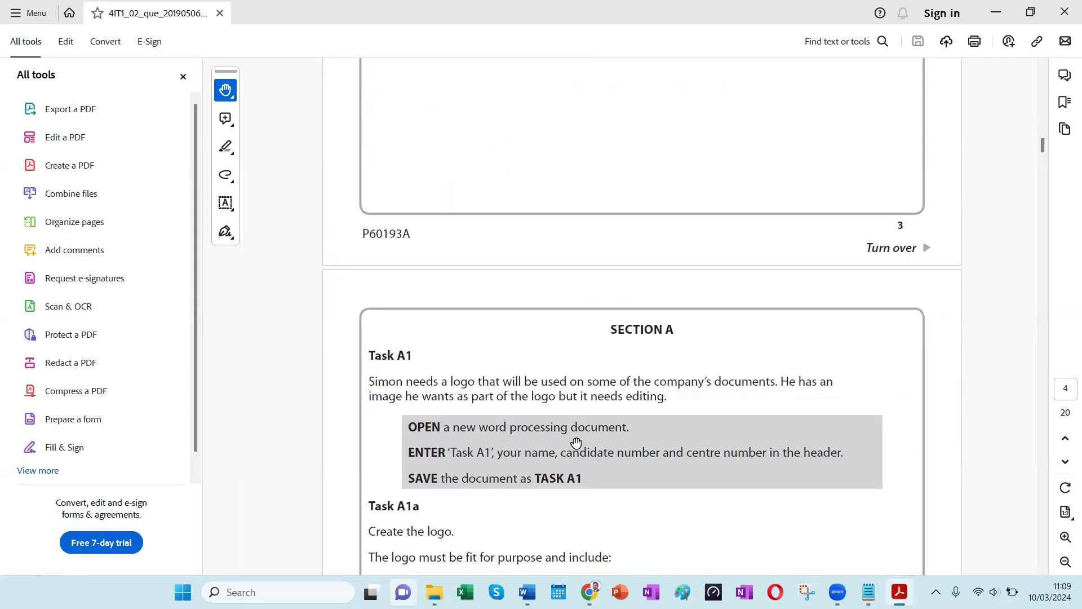
pyautogui.scroll(-1, 582, 388)
pyautogui.scroll(1, 585, 386)
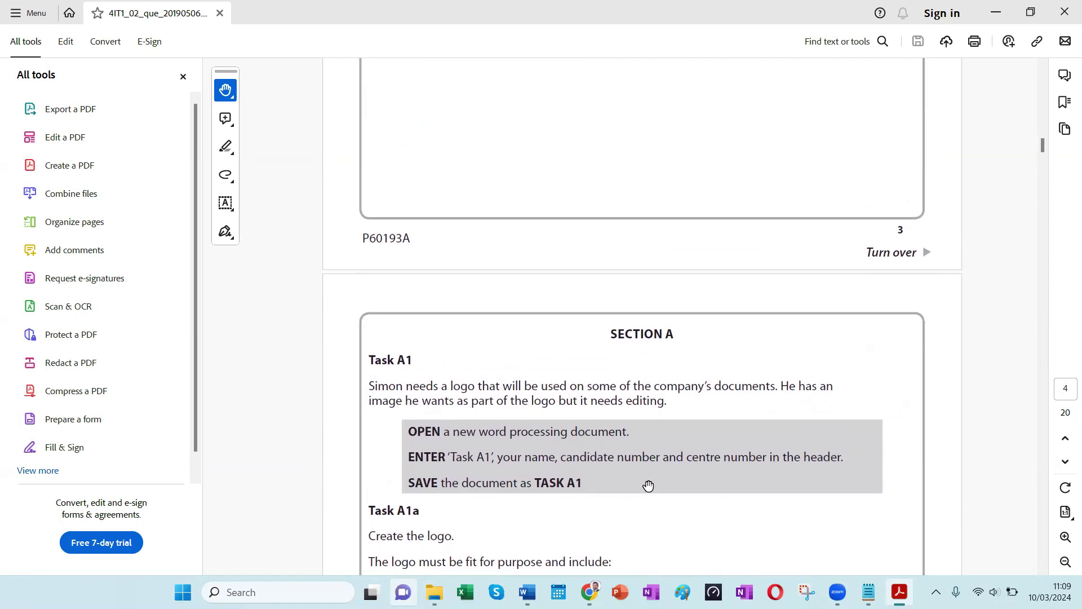
# Switch to Notepad and write "all headings bold and italic" and "logo top left" on two lines of a new note
pyautogui.moveTo(869, 591)
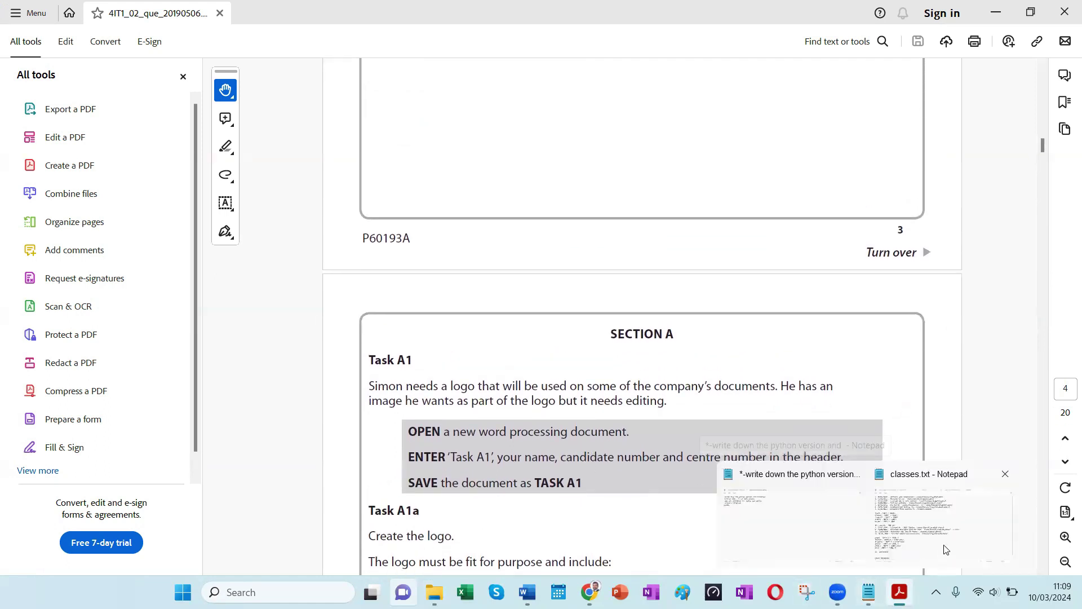
pyautogui.click(943, 518)
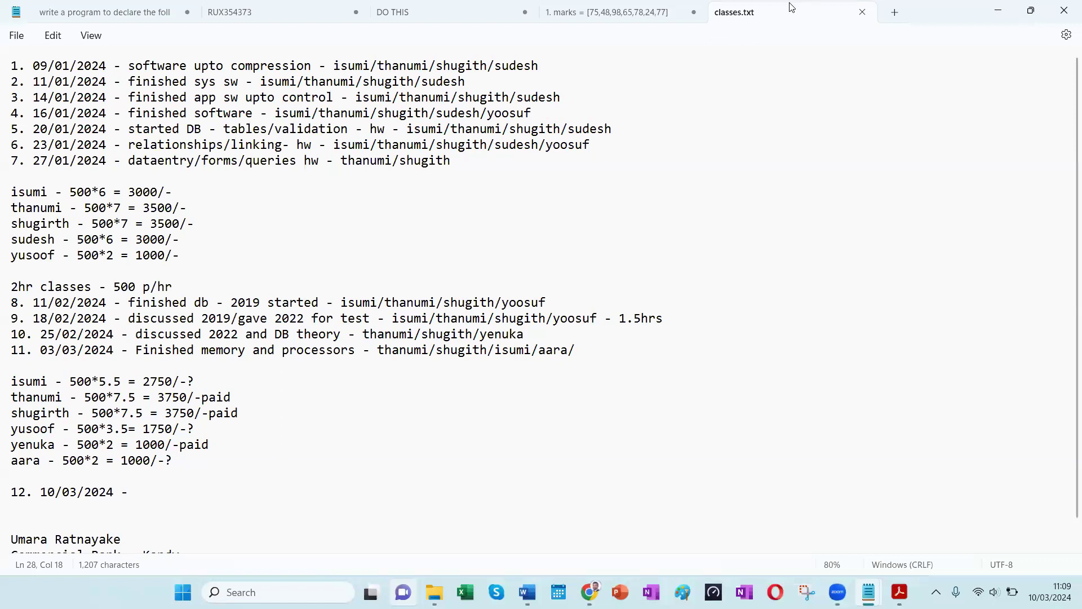
pyautogui.hotkey('ctrl', 'n')
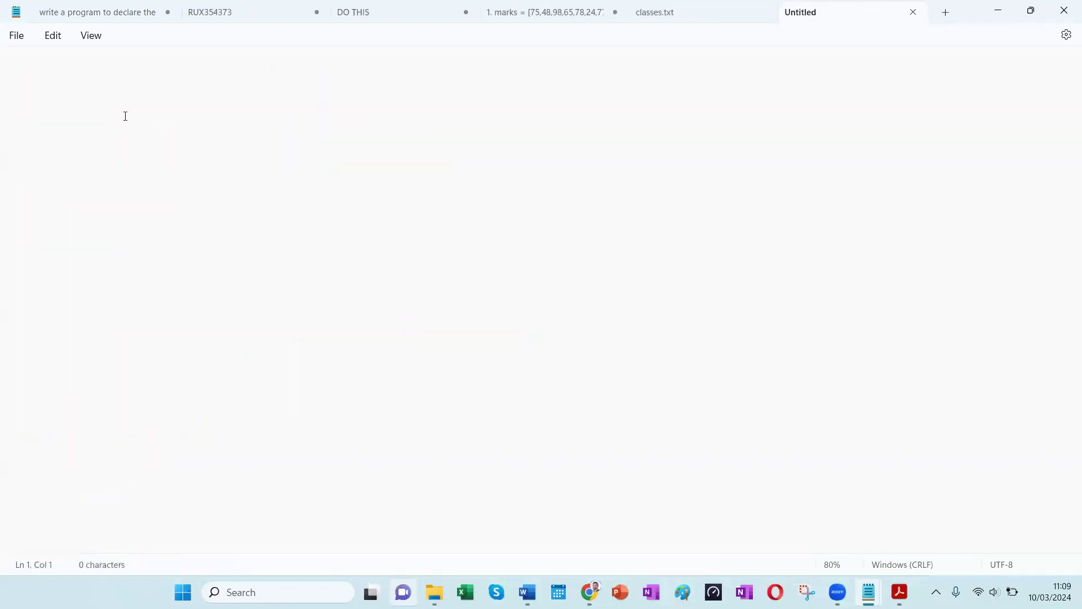
pyautogui.write('all headings ')
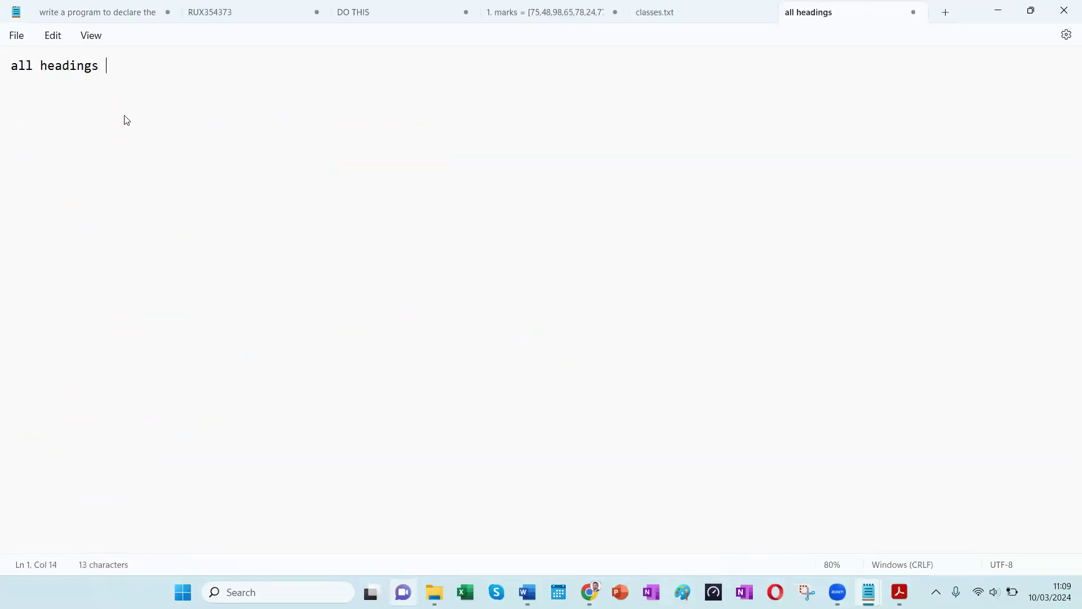
pyautogui.write('bold and italic')
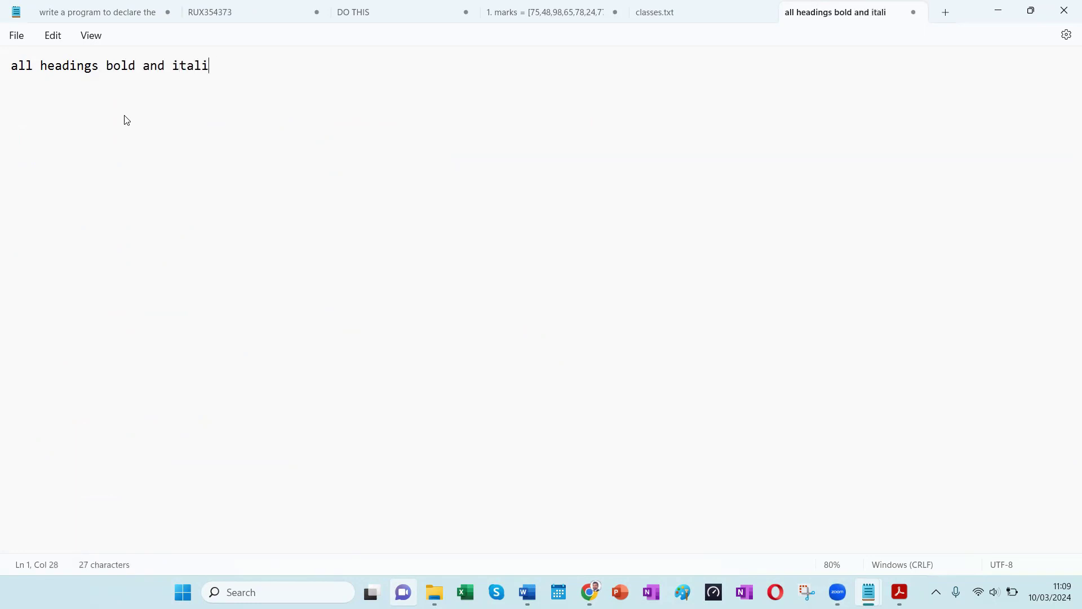
pyautogui.press('Return')
pyautogui.write('logo top left')
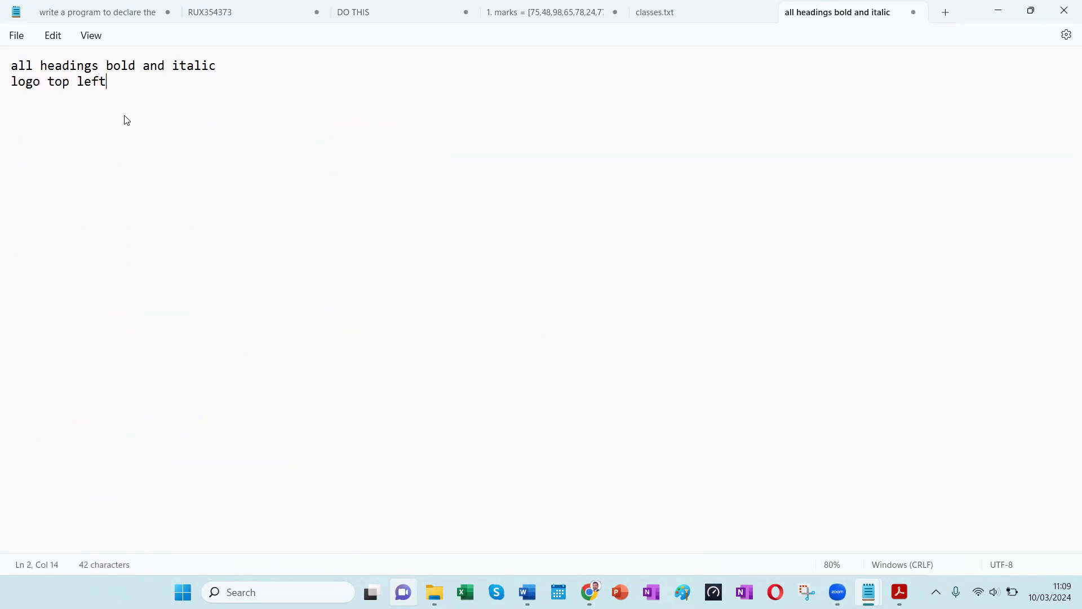
# Switch back to Acrobat and read the Task A1 logo instructions in Section A of the question paper
pyautogui.click(999, 11)
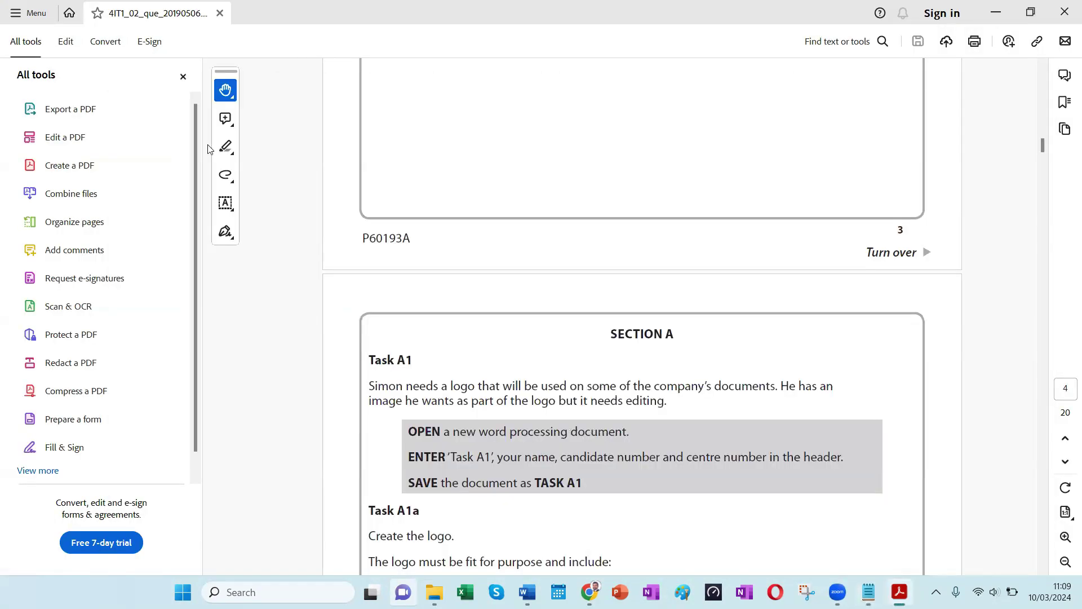
pyautogui.moveTo(613, 228); pyautogui.dragTo(445, 208)
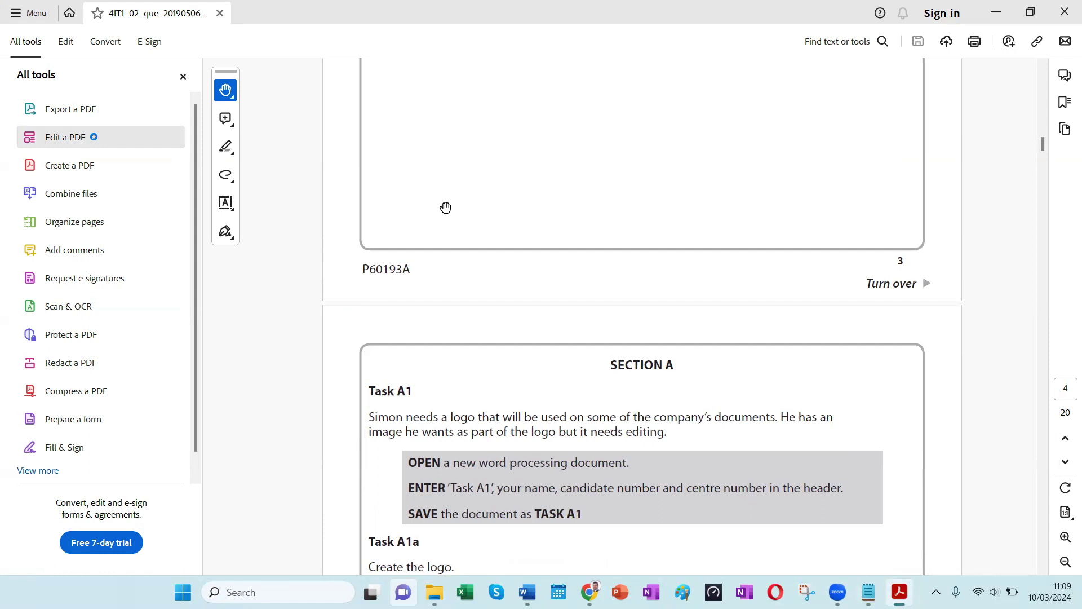
pyautogui.moveTo(647, 456); pyautogui.dragTo(606, 280)
pyautogui.moveTo(618, 455); pyautogui.dragTo(1006, 239)
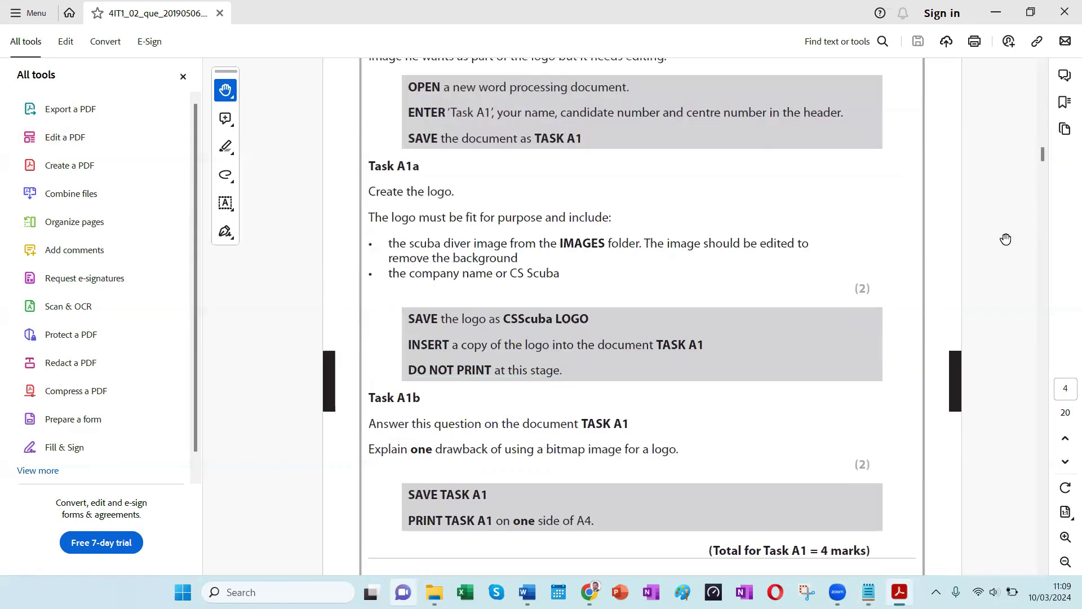
# Go to Task B4 on page 16 and read the requirements for the four-slide new divers presentation
pyautogui.moveTo(1042, 155); pyautogui.dragTo(1037, 451)
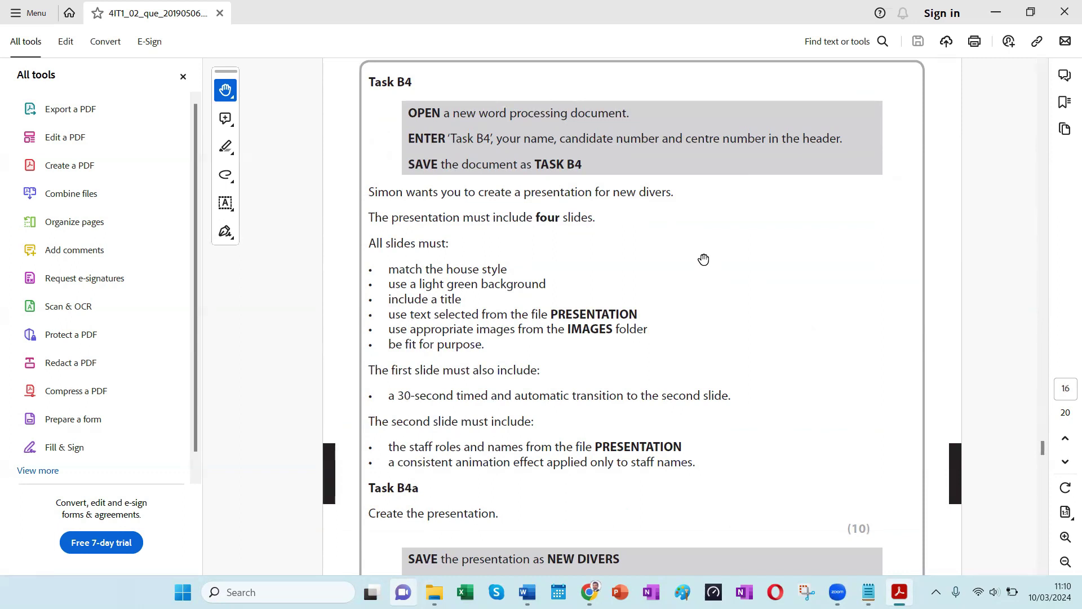
pyautogui.moveTo(703, 260)
pyautogui.mouseDown()
pyautogui.moveTo(702, 273)
pyautogui.moveTo(699, 254)
pyautogui.mouseUp()
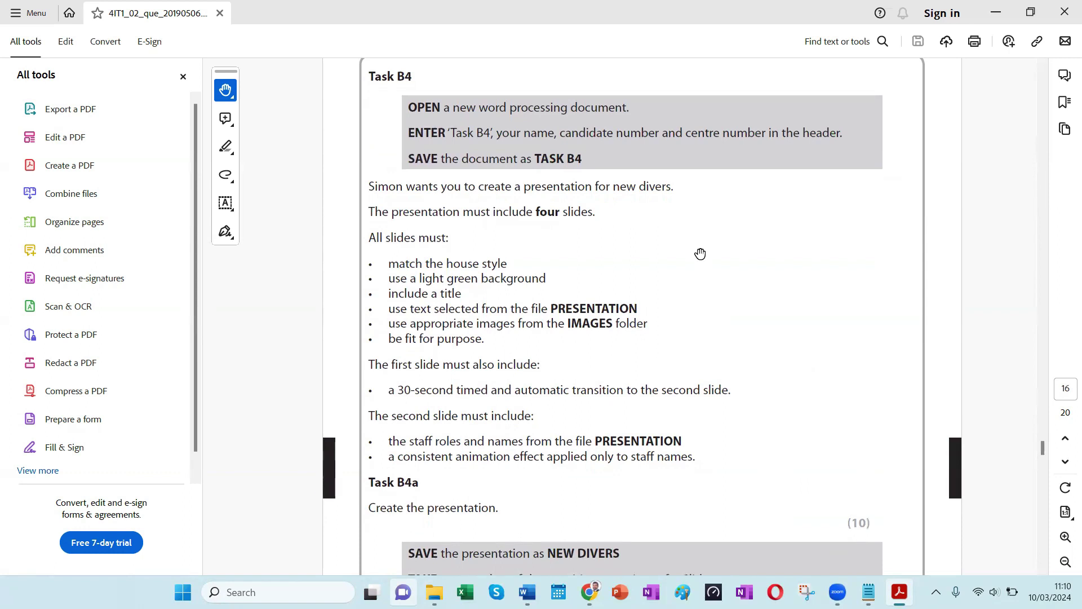
pyautogui.moveTo(688, 251); pyautogui.dragTo(685, 229)
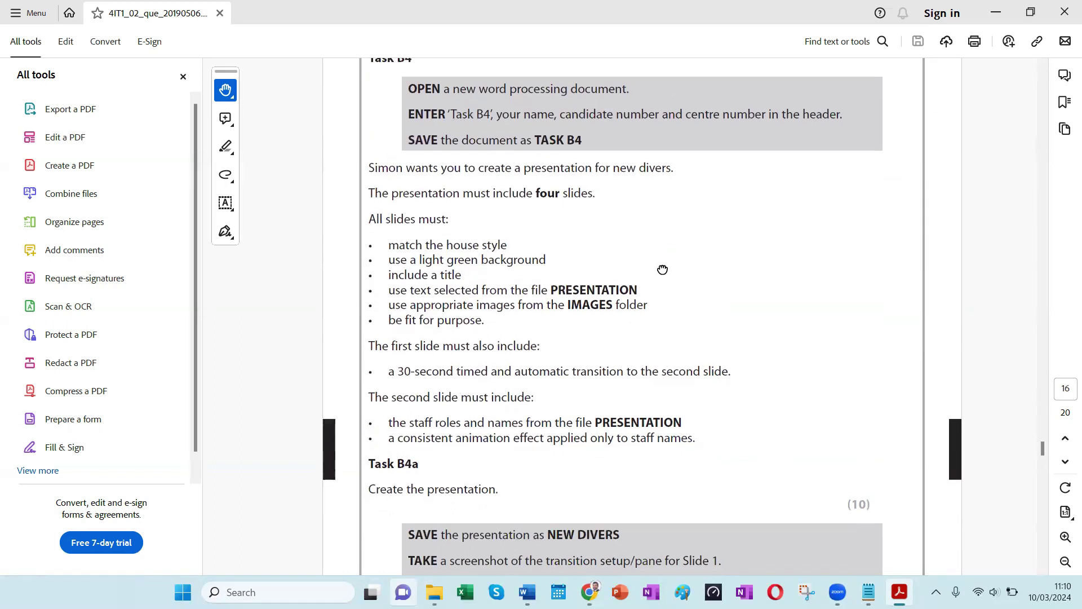
pyautogui.scroll(1, 662, 269)
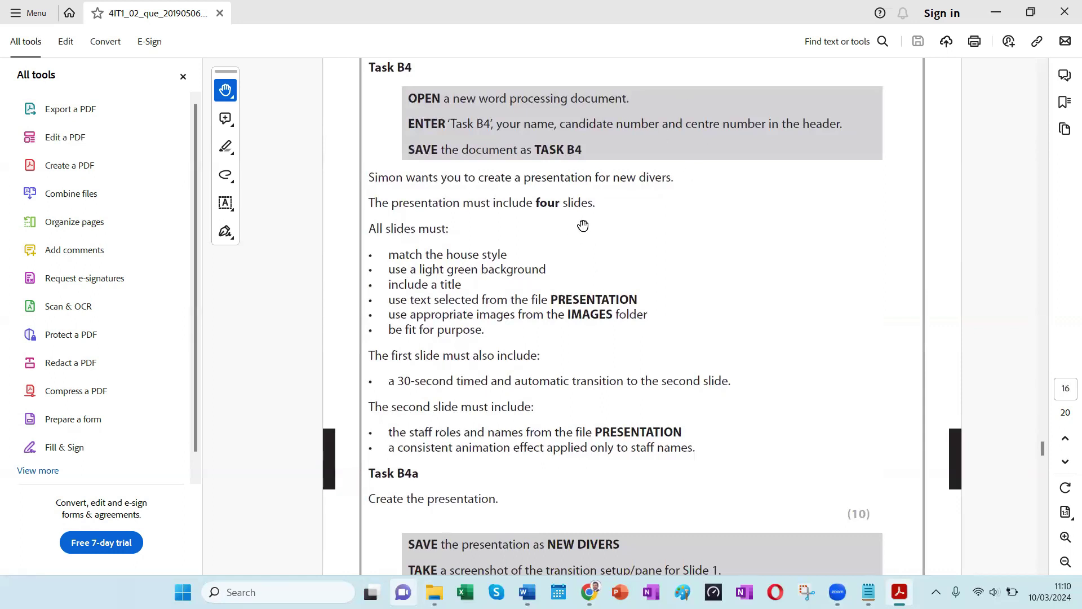
pyautogui.moveTo(561, 251); pyautogui.dragTo(534, 252)
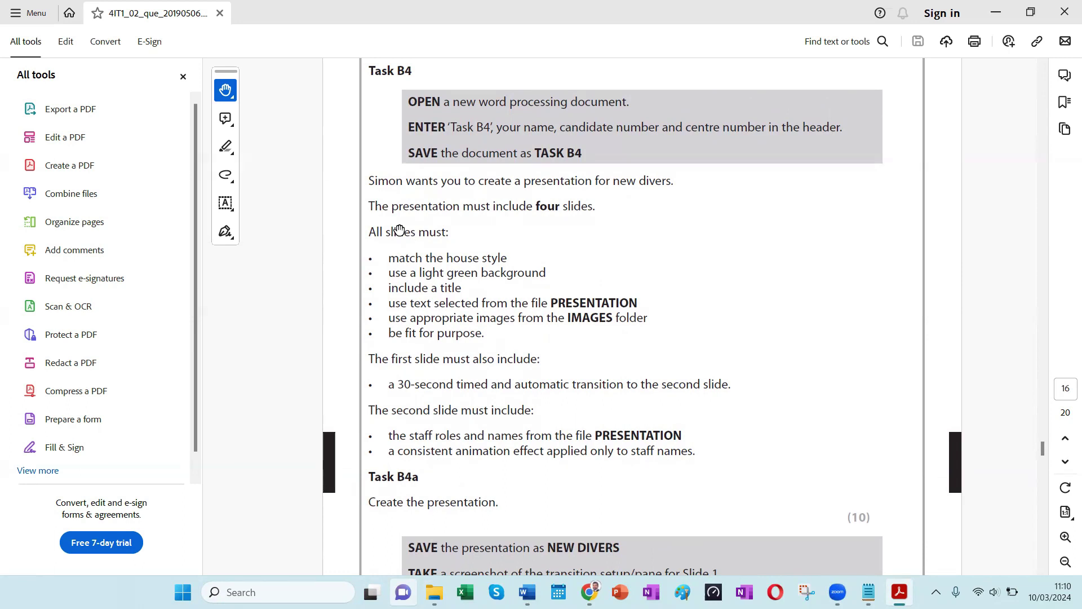
pyautogui.moveTo(399, 230); pyautogui.dragTo(616, 211)
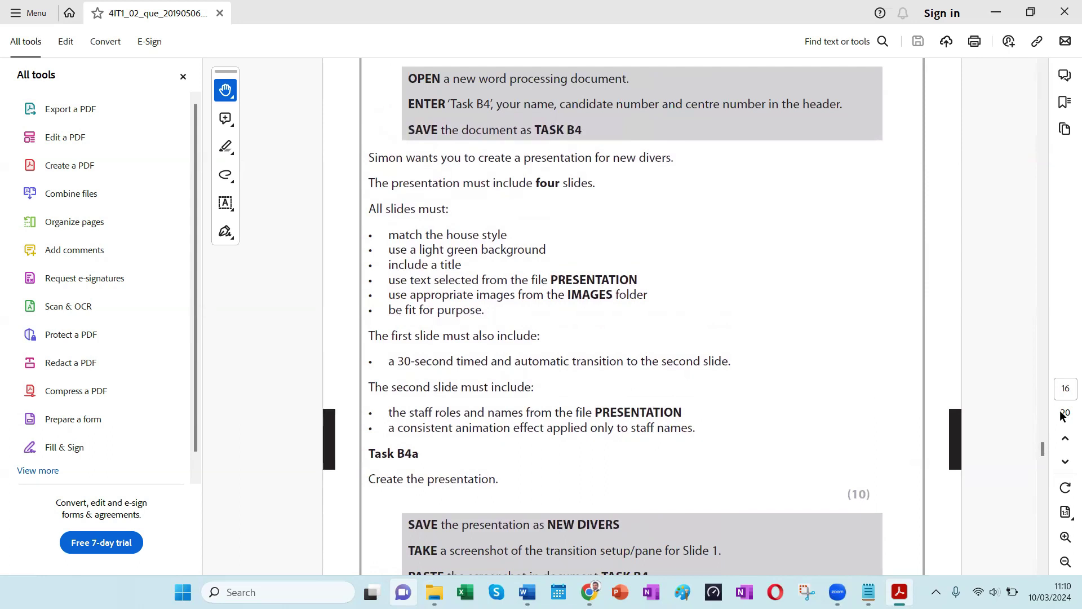
# Recheck the company scenario and house style on page 3, then return to the Task B4 slide requirements
pyautogui.moveTo(1041, 447); pyautogui.dragTo(1006, 98)
pyautogui.scroll(-10, 1006, 114)
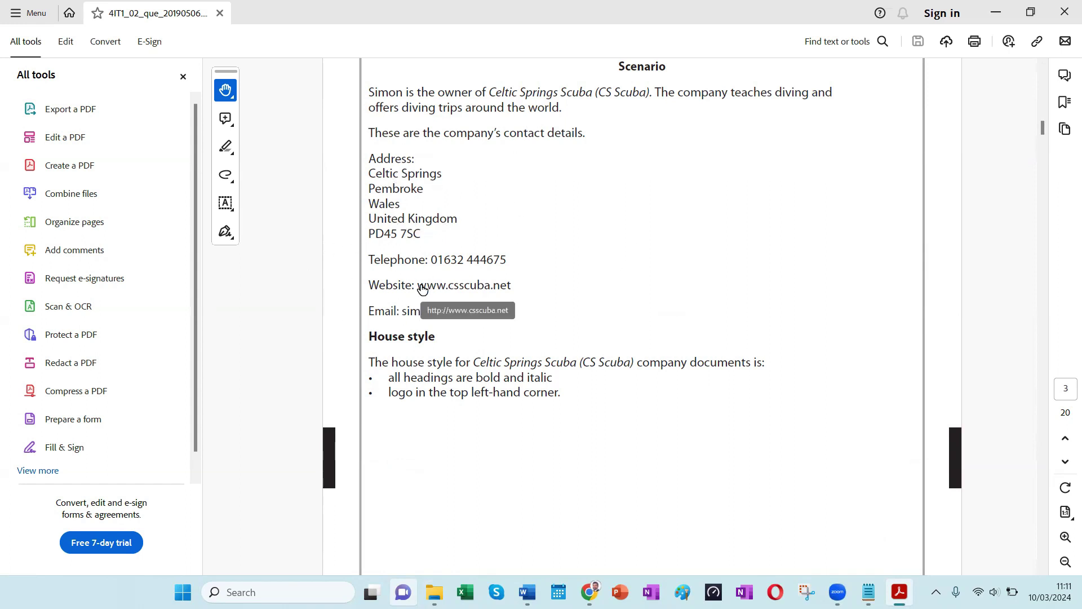
pyautogui.moveTo(1046, 130); pyautogui.dragTo(1040, 449)
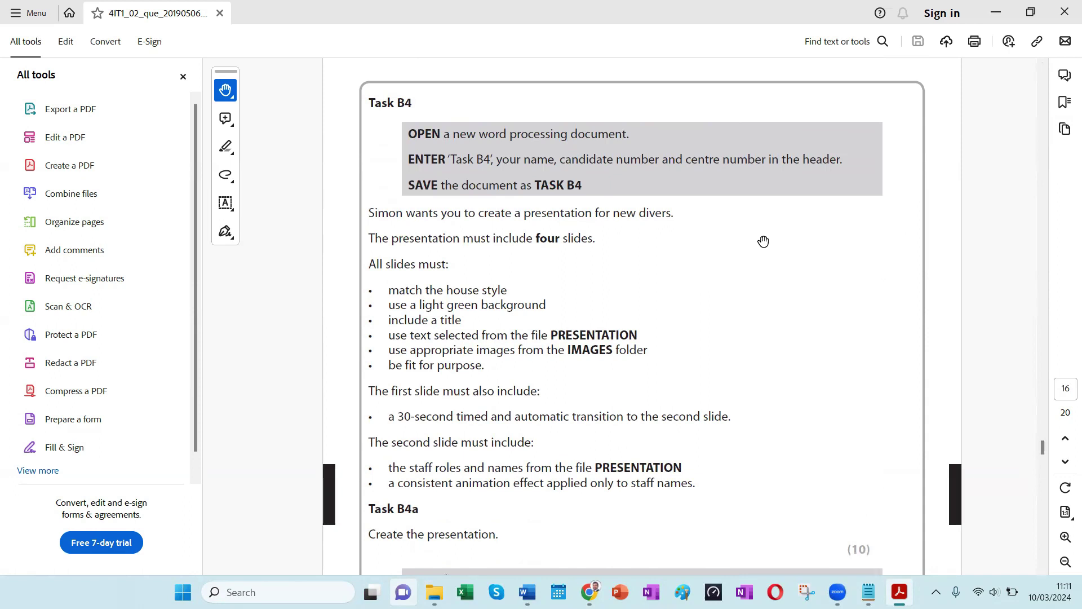
pyautogui.scroll(-2, 723, 285)
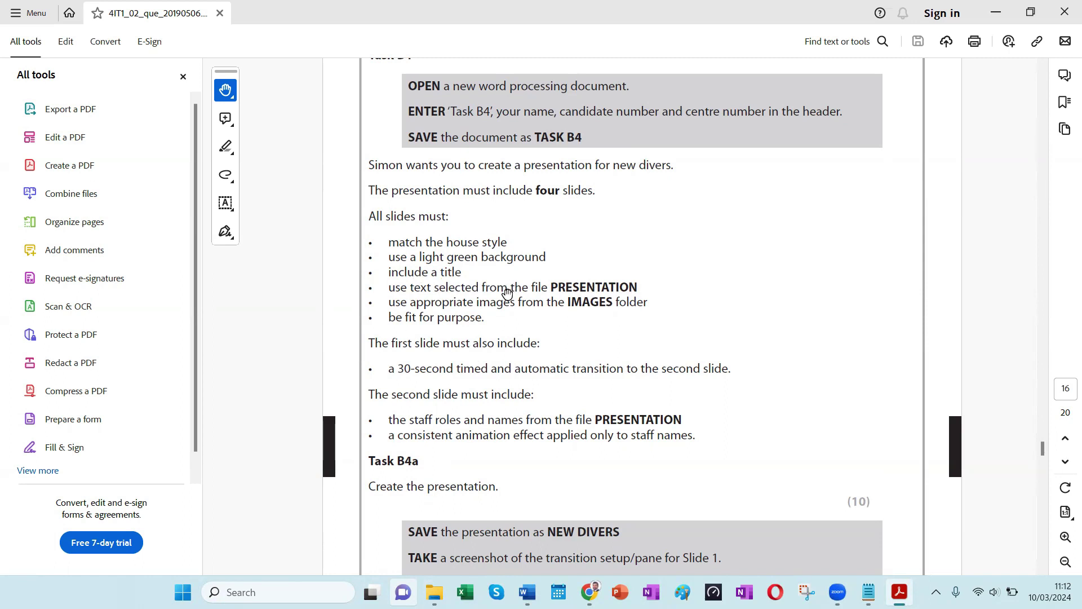
pyautogui.moveTo(491, 340); pyautogui.dragTo(492, 292)
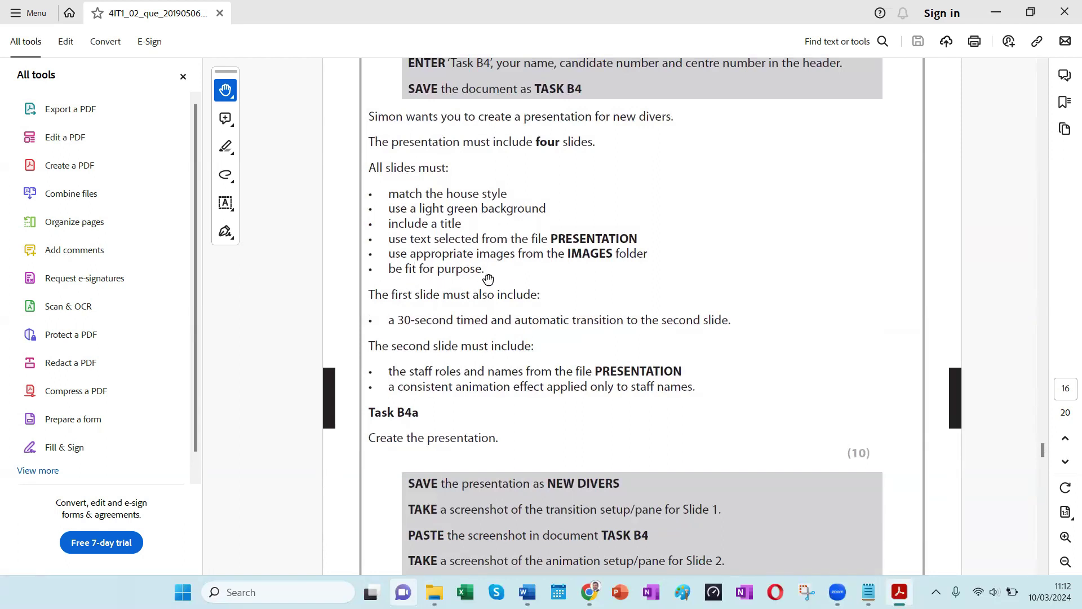
pyautogui.moveTo(488, 279); pyautogui.dragTo(492, 323)
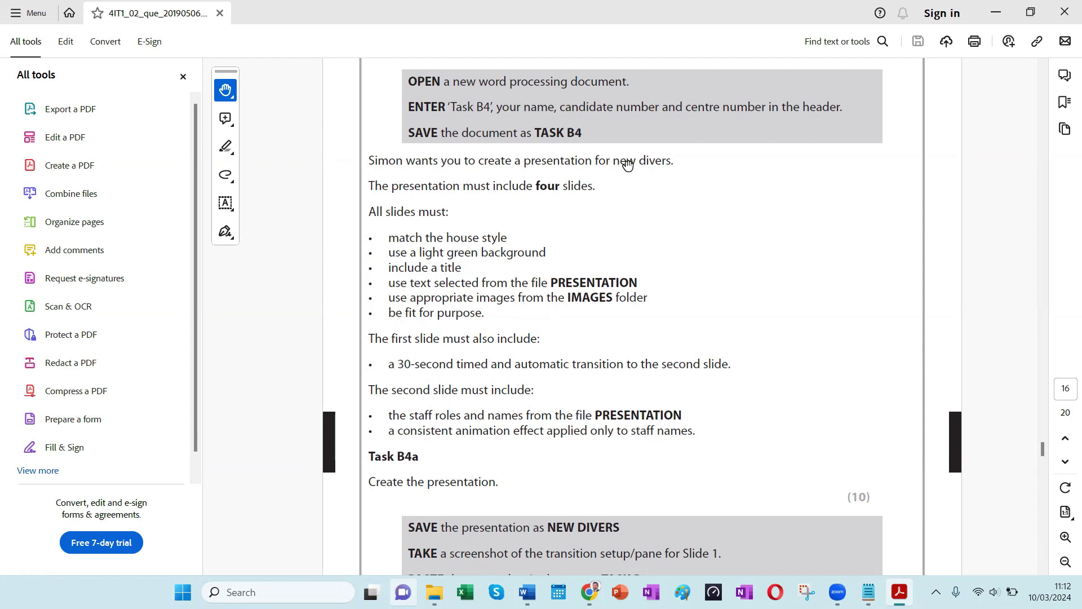
# Read the rest of Task B4, from the first-slide transition requirement through B4a, B4b and B4c to the end of Section B
pyautogui.scroll(-3, 551, 405)
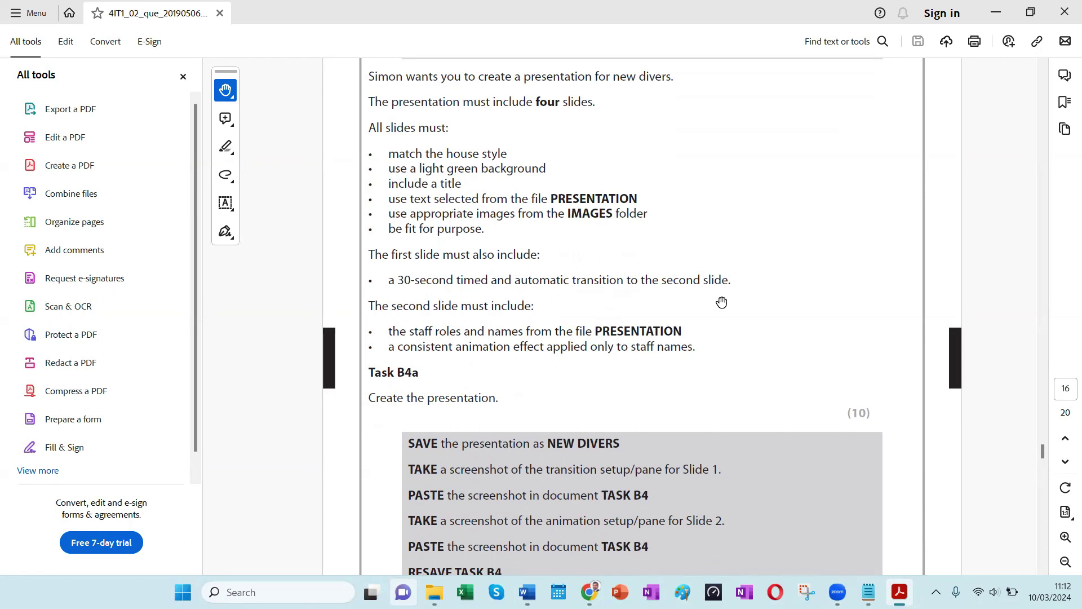
pyautogui.scroll(-2, 535, 366)
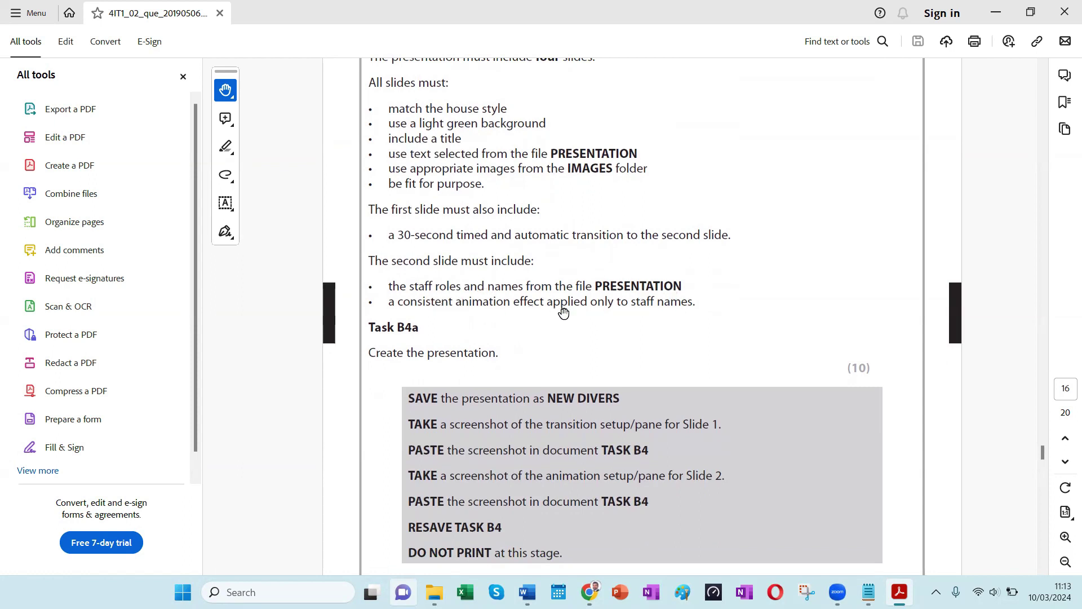
pyautogui.moveTo(594, 342); pyautogui.dragTo(594, 141)
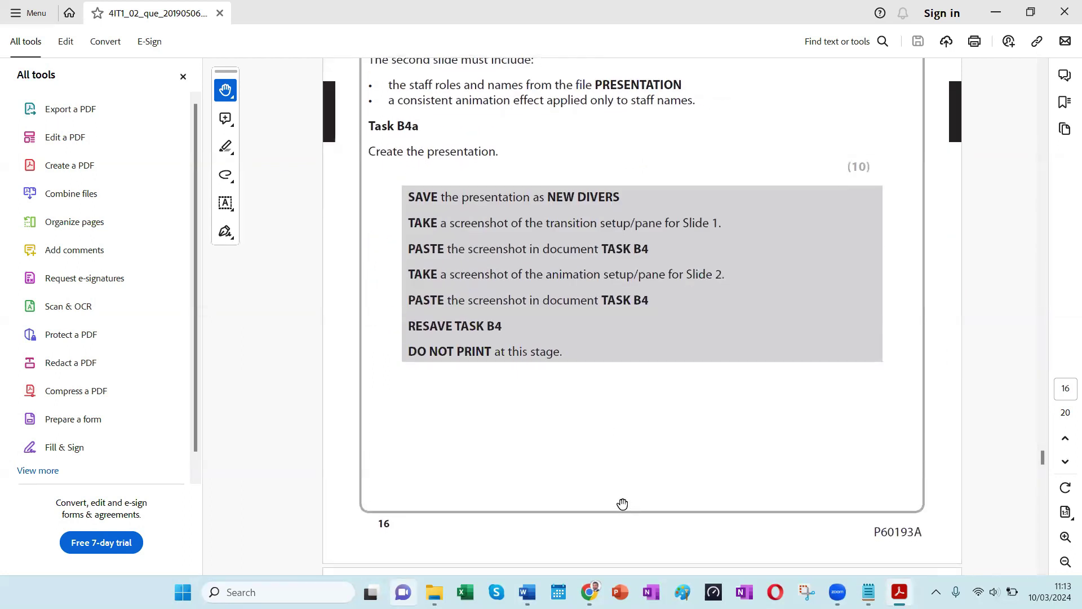
pyautogui.scroll(-4, 580, 273)
pyautogui.moveTo(596, 217); pyautogui.dragTo(551, 521)
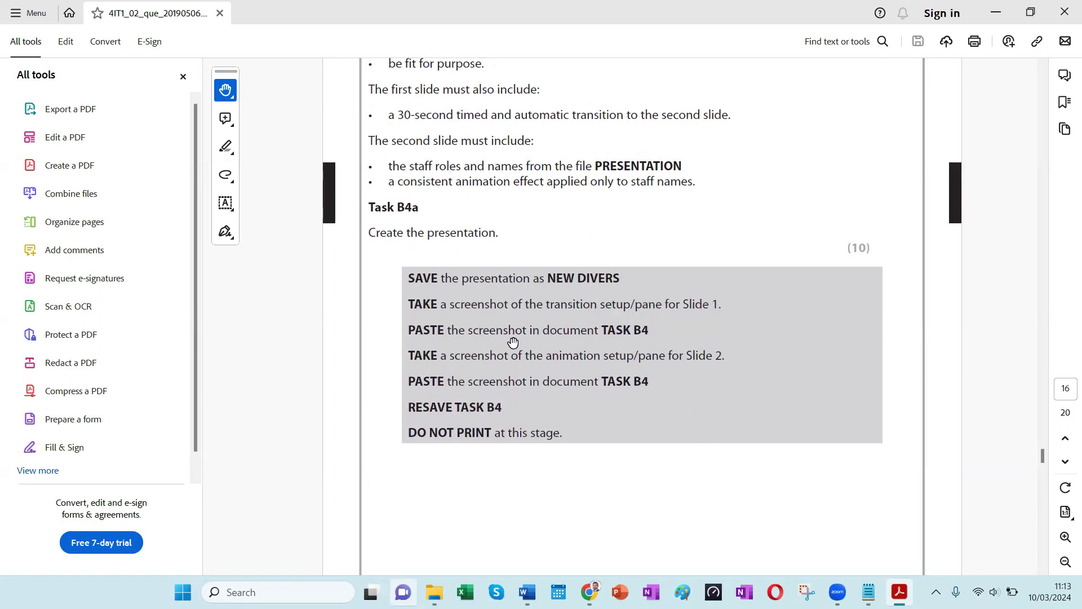
pyautogui.scroll(-4, 516, 471)
pyautogui.scroll(-5, 516, 260)
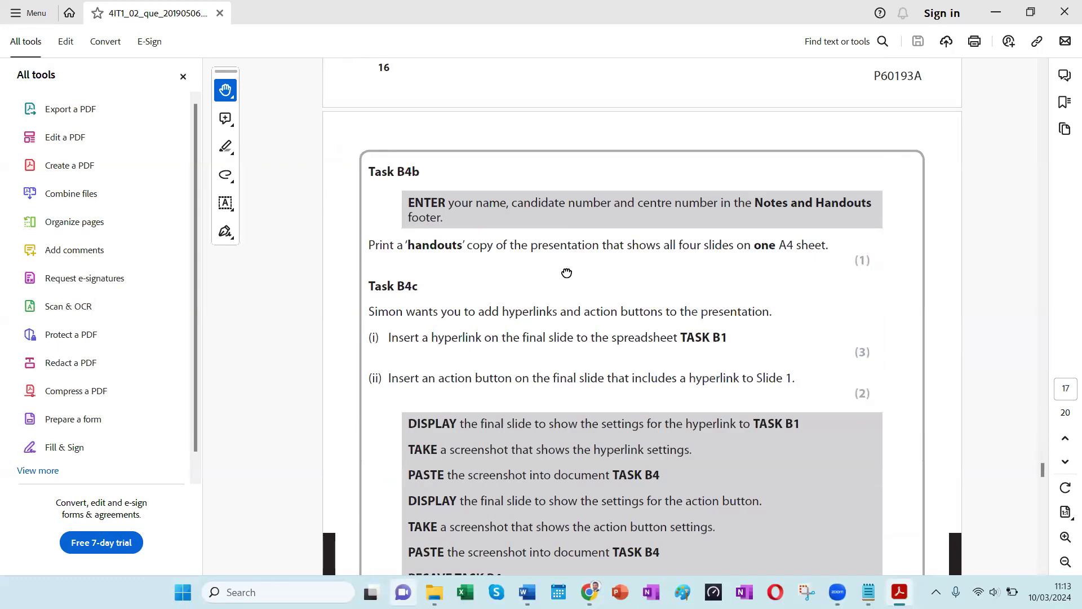
pyautogui.scroll(-8, 565, 420)
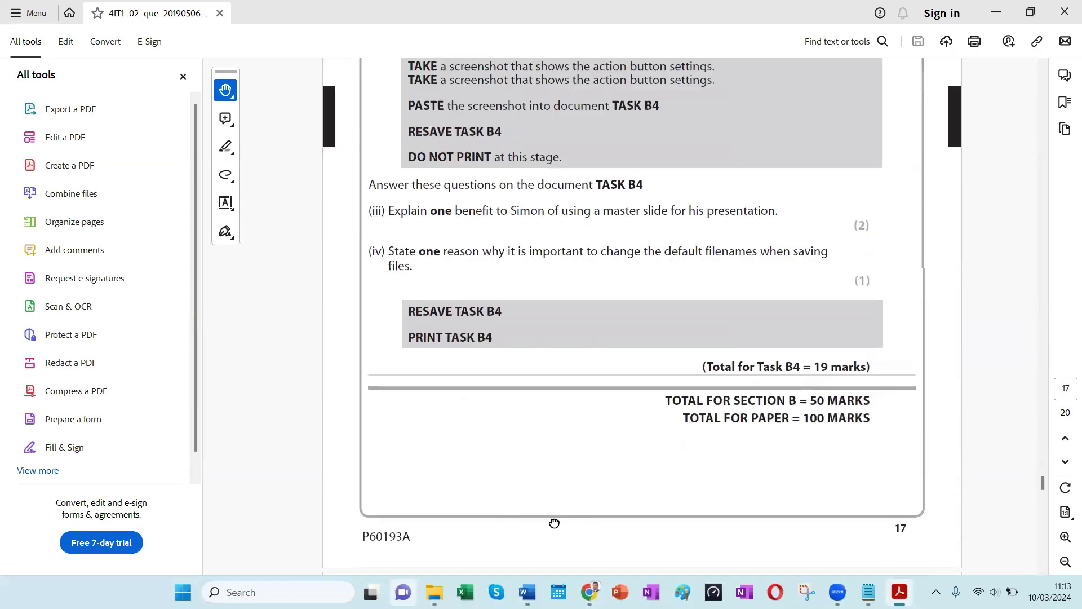
pyautogui.scroll(1, 542, 419)
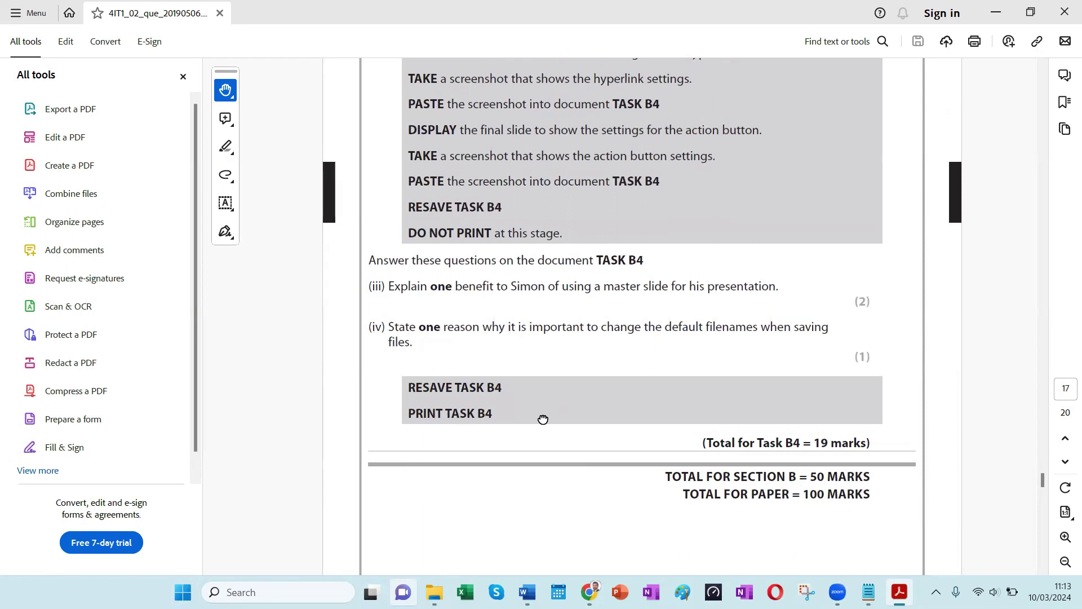
# Go back to the start of Task B4 on page 16 and review the requirements for all slides
pyautogui.scroll(14, 492, 369)
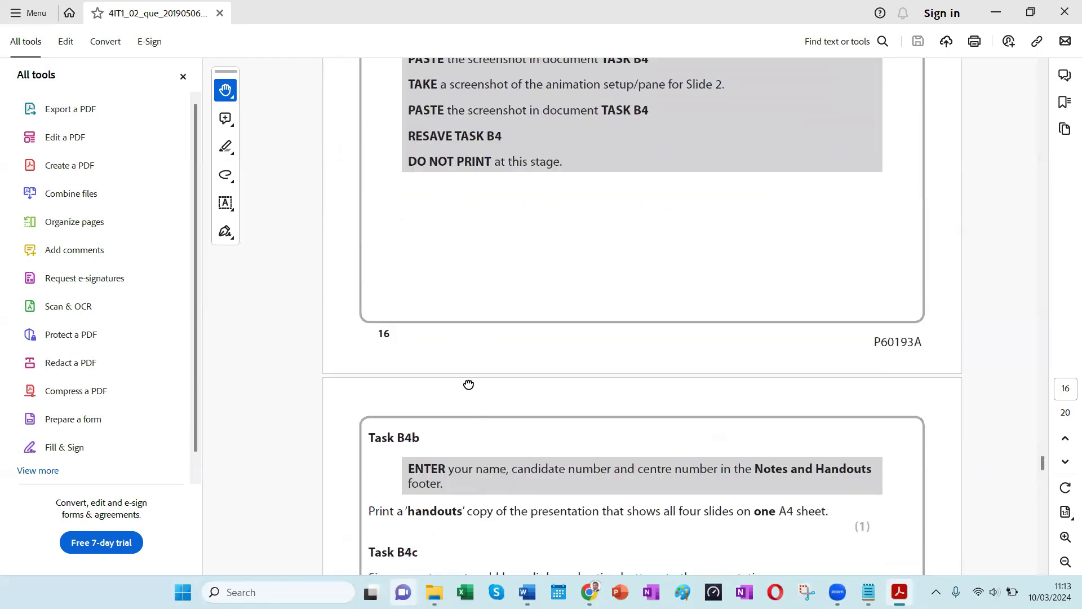
pyautogui.scroll(5, 472, 337)
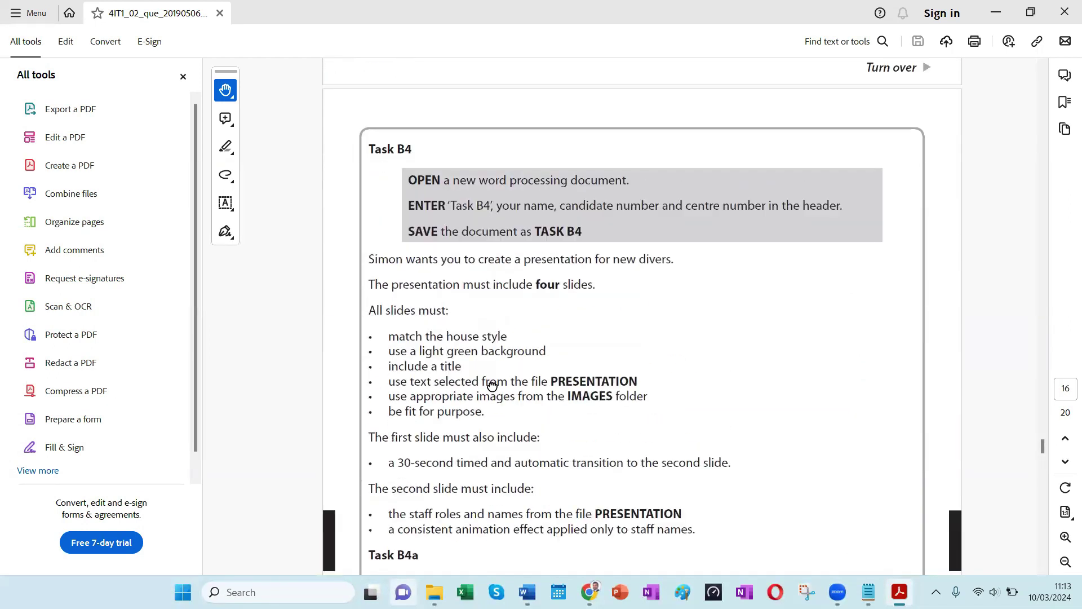
pyautogui.scroll(1, 515, 330)
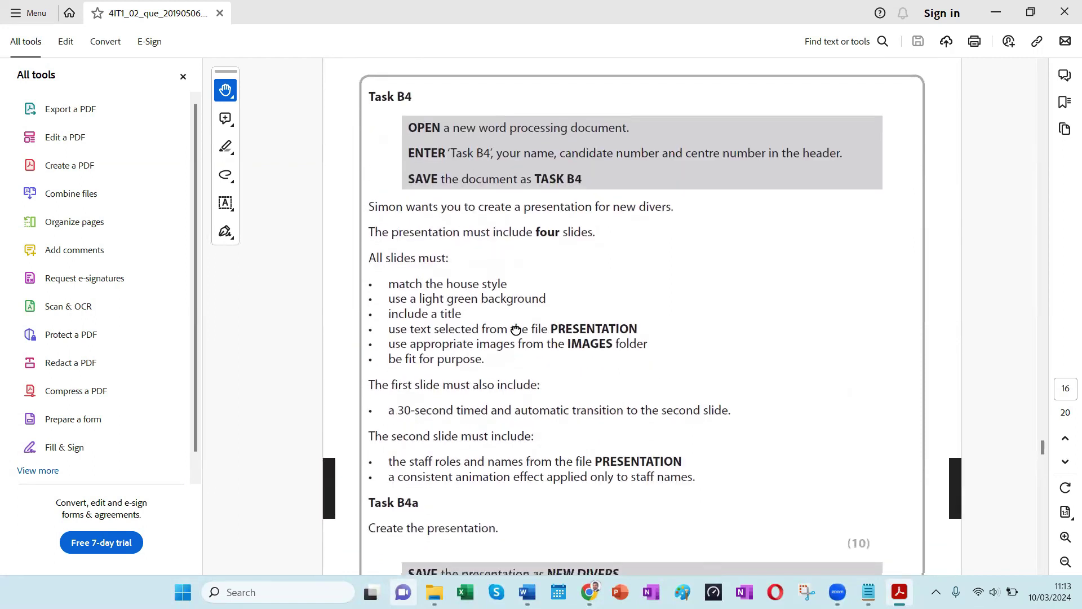
pyautogui.moveTo(516, 330); pyautogui.dragTo(520, 303)
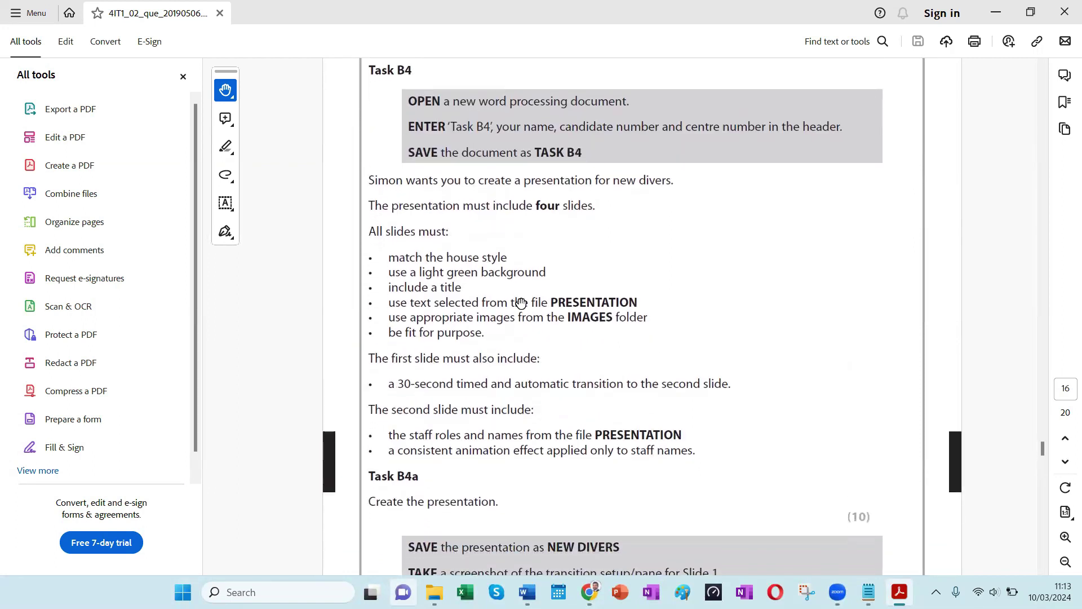
pyautogui.scroll(-1, 510, 324)
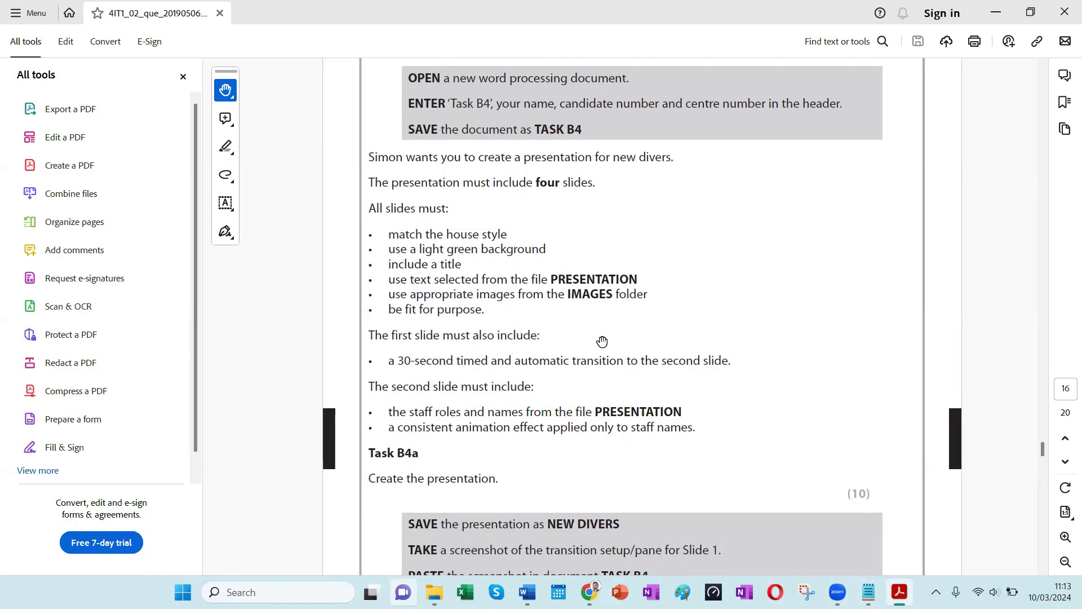
# Launch PowerPoint, create a blank presentation and close the Designer suggestions
pyautogui.press('super')
pyautogui.write('power')
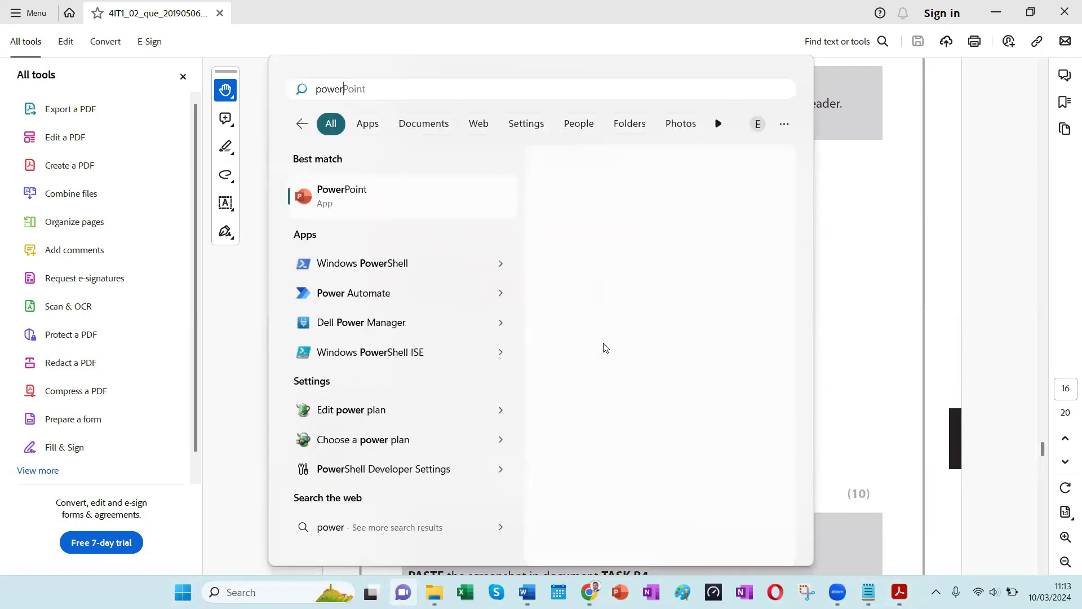
pyautogui.click(370, 213)
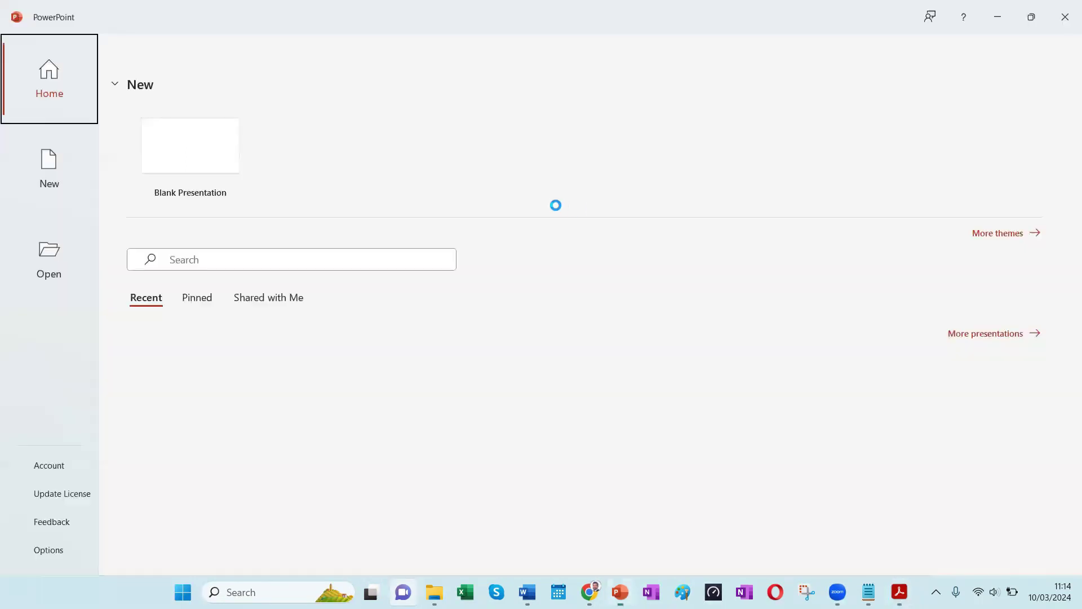
pyautogui.click(168, 120)
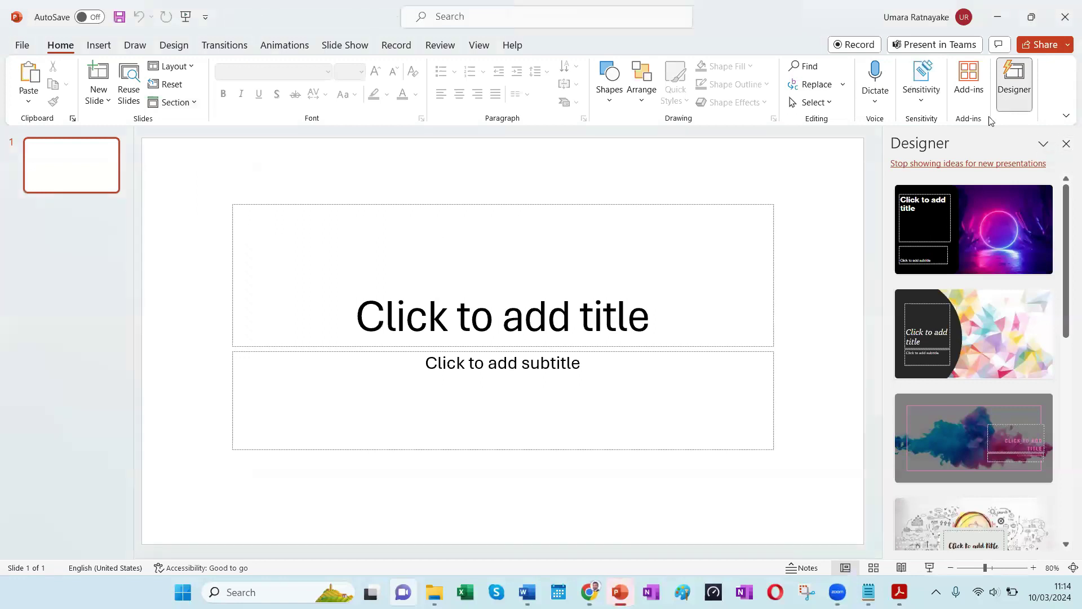
pyautogui.click(1065, 145)
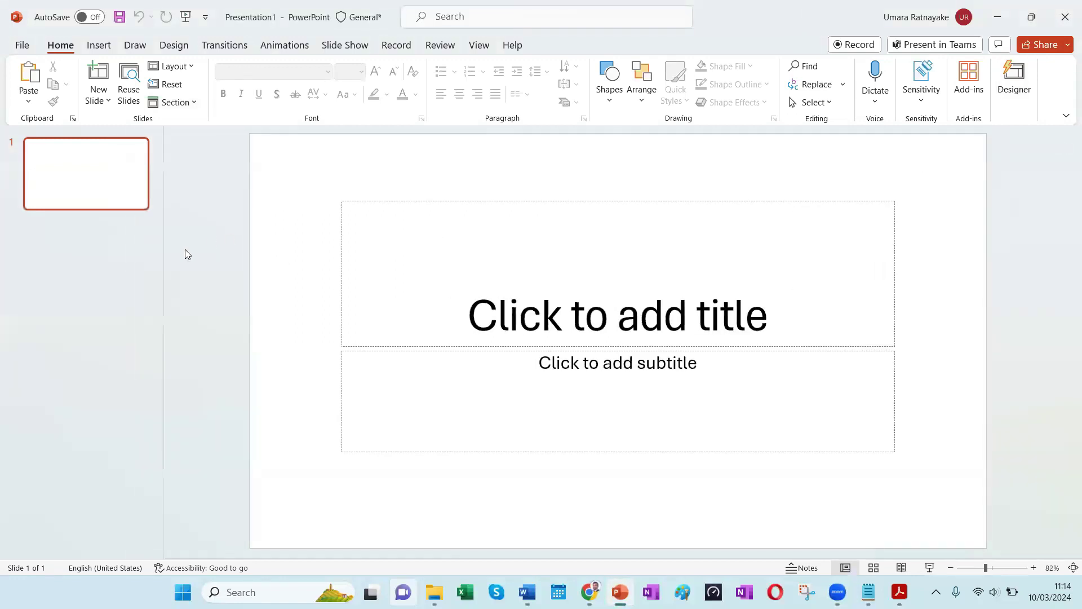